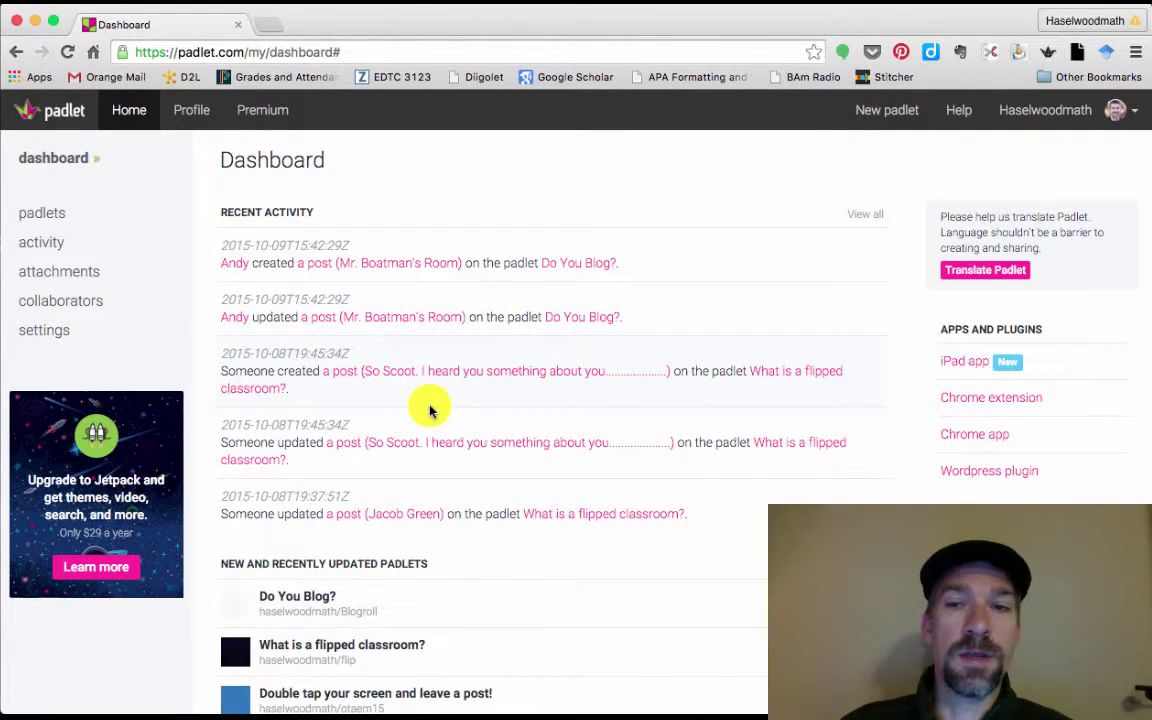
- Start a new blank padlet wall from the top bar
{"action": "scroll", "coordinate": [430, 410], "scroll_direction": "down", "scroll_amount": 10}
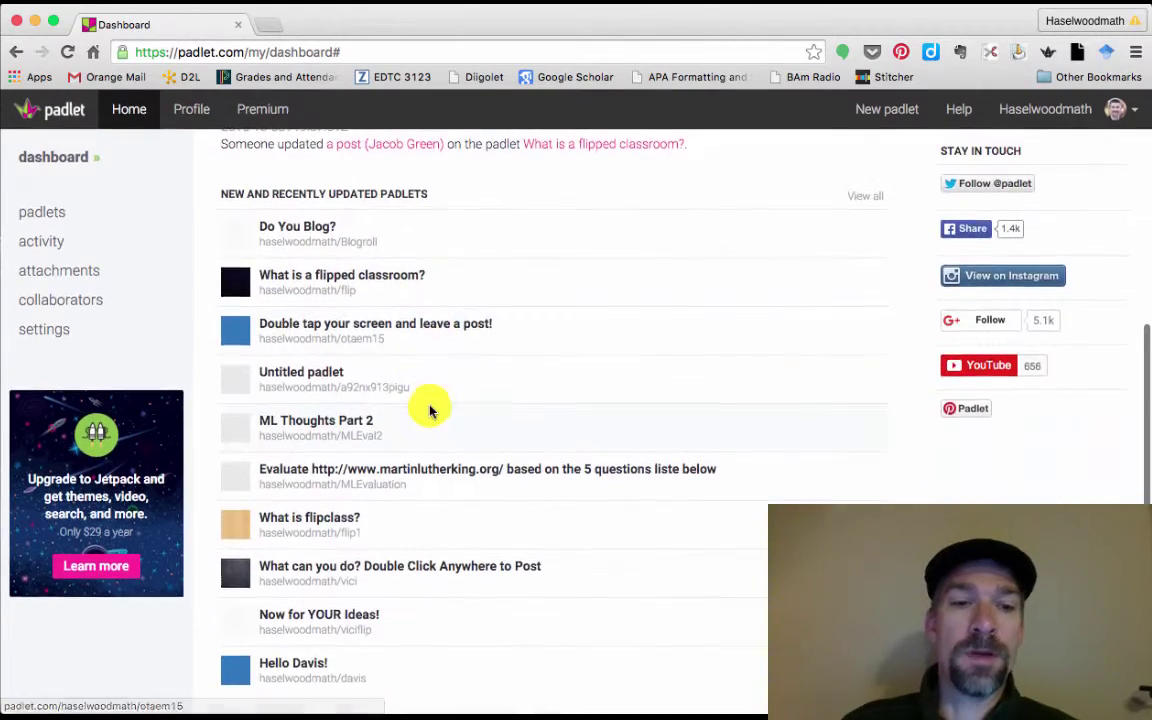
{"action": "scroll", "coordinate": [430, 410], "scroll_direction": "up", "scroll_amount": 10}
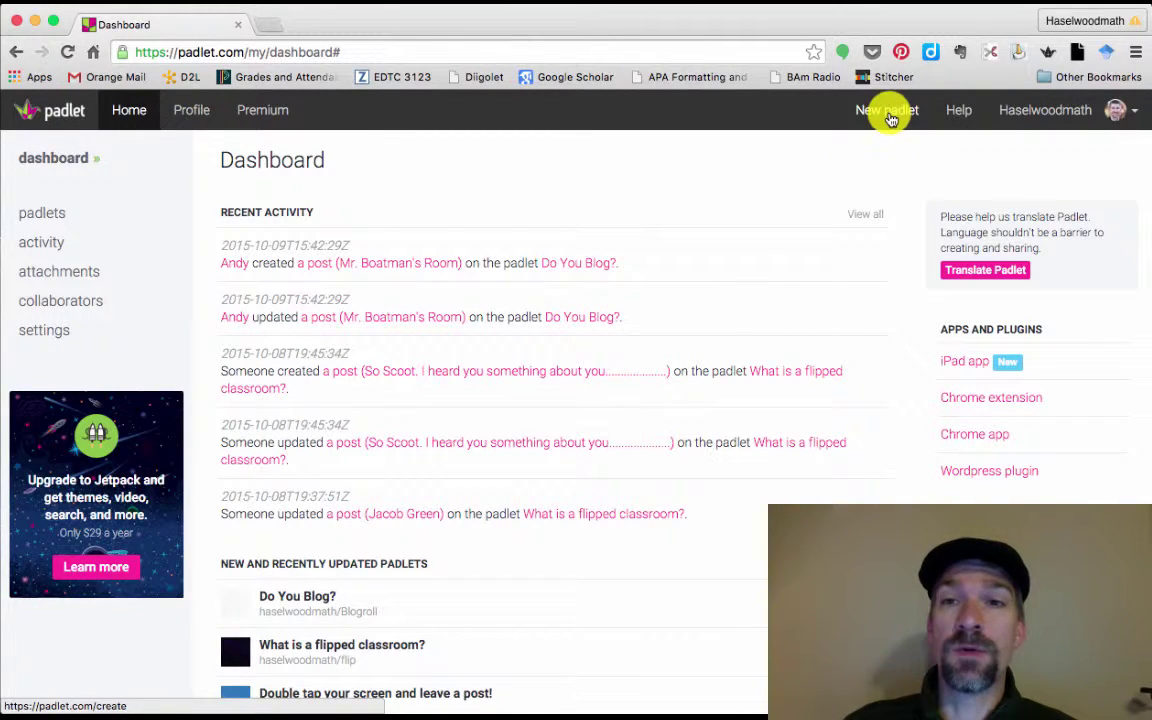
{"action": "left_click", "coordinate": [890, 118]}
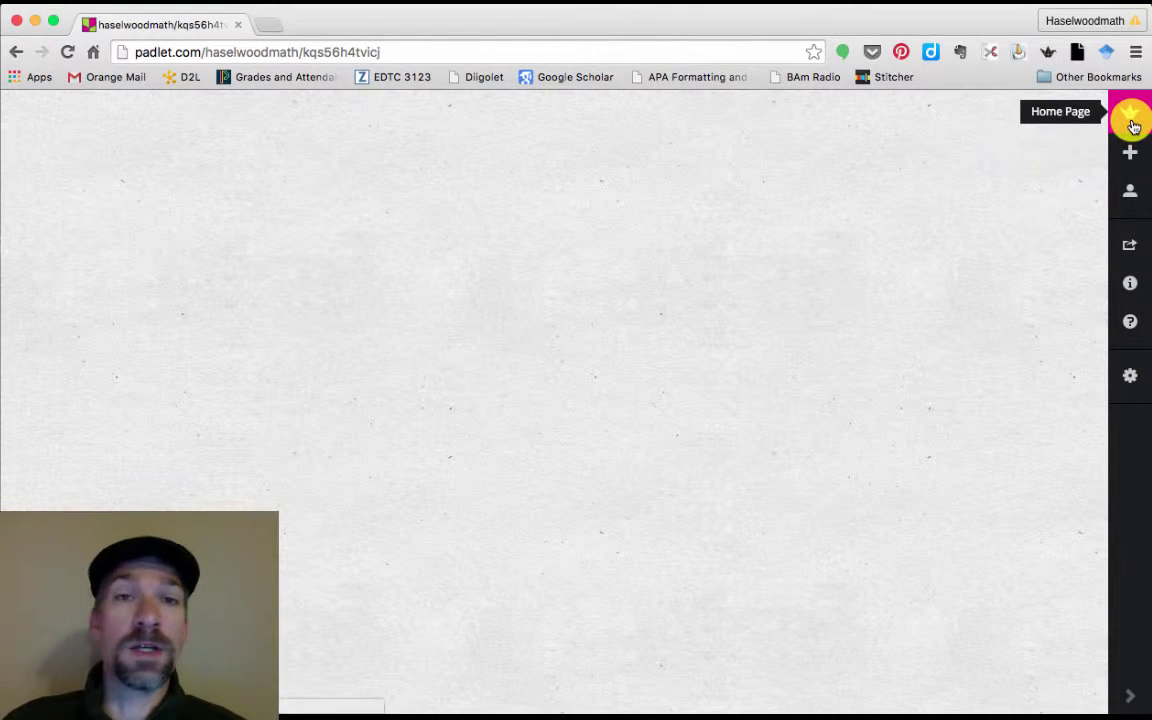
- Give the padlet the soccer player portrait, title 'padlet' and description 'how do you use padlet?'
{"action": "left_click", "coordinate": [1135, 372]}
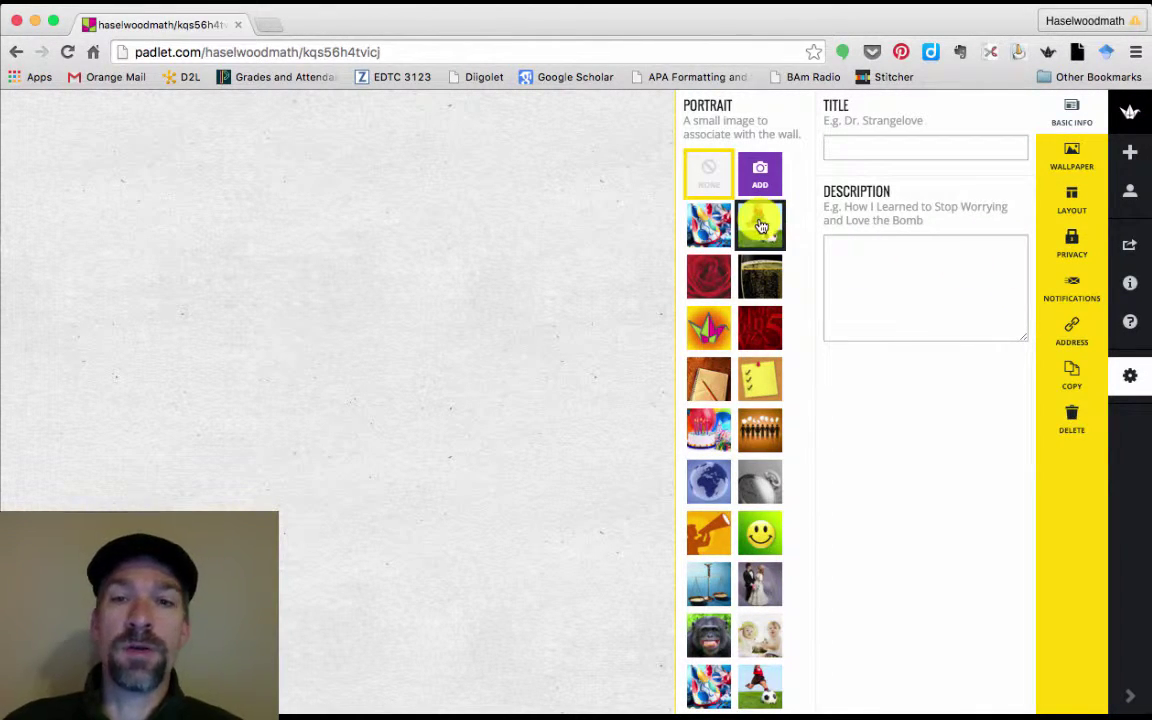
{"action": "left_click", "coordinate": [760, 225]}
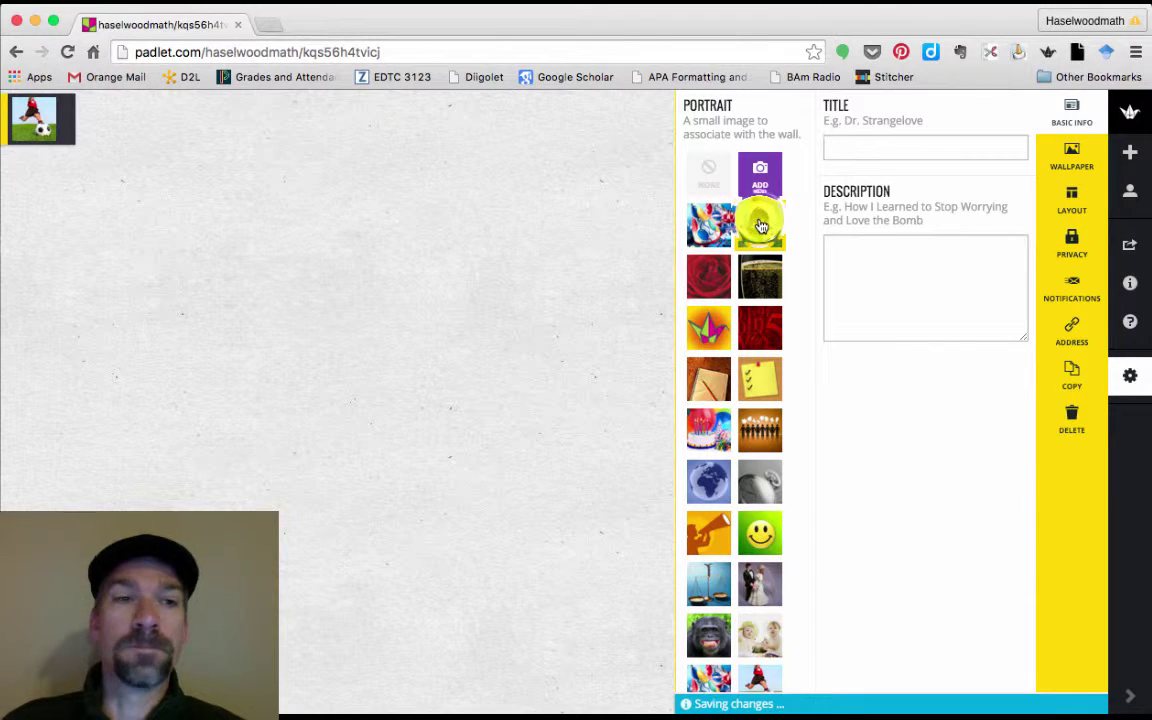
{"action": "left_click", "coordinate": [839, 141]}
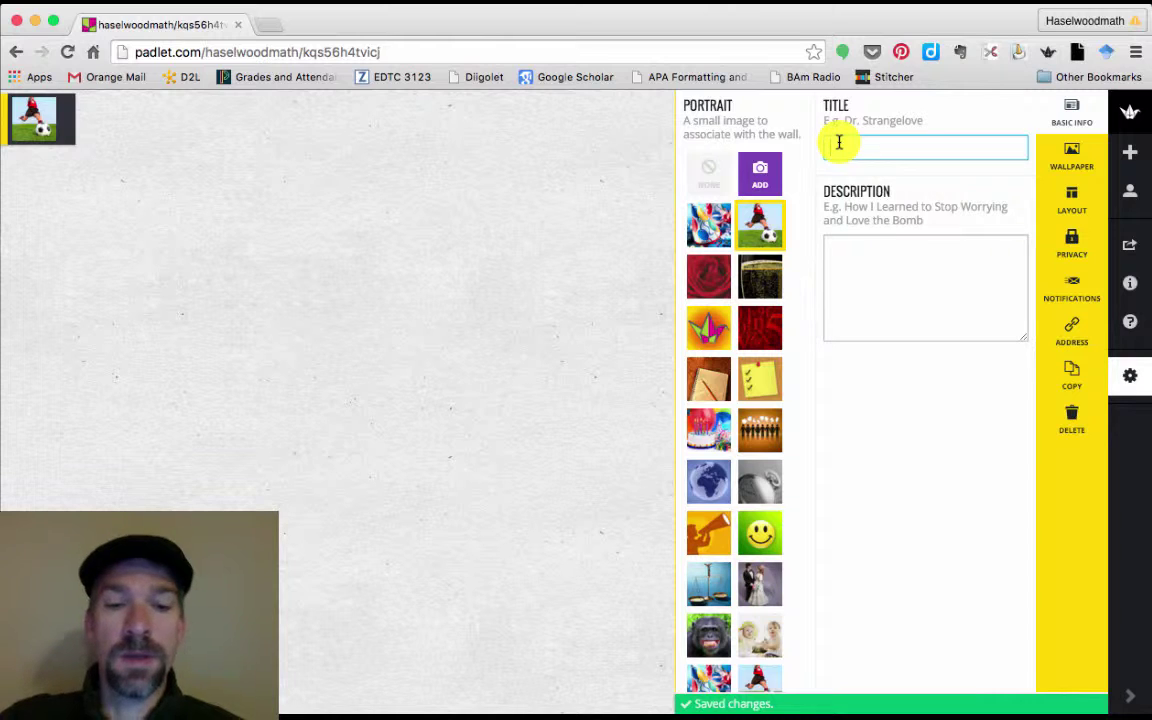
{"action": "type", "text": "pa"}
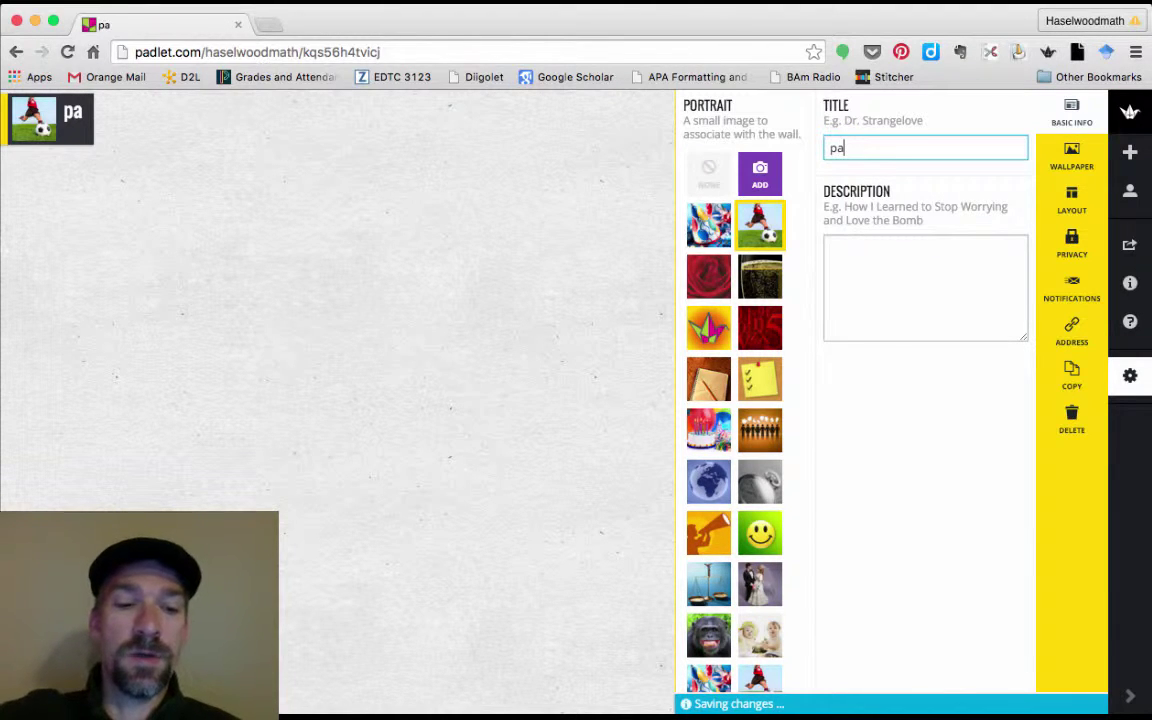
{"action": "type", "text": "dlet"}
{"action": "left_click", "coordinate": [882, 280]}
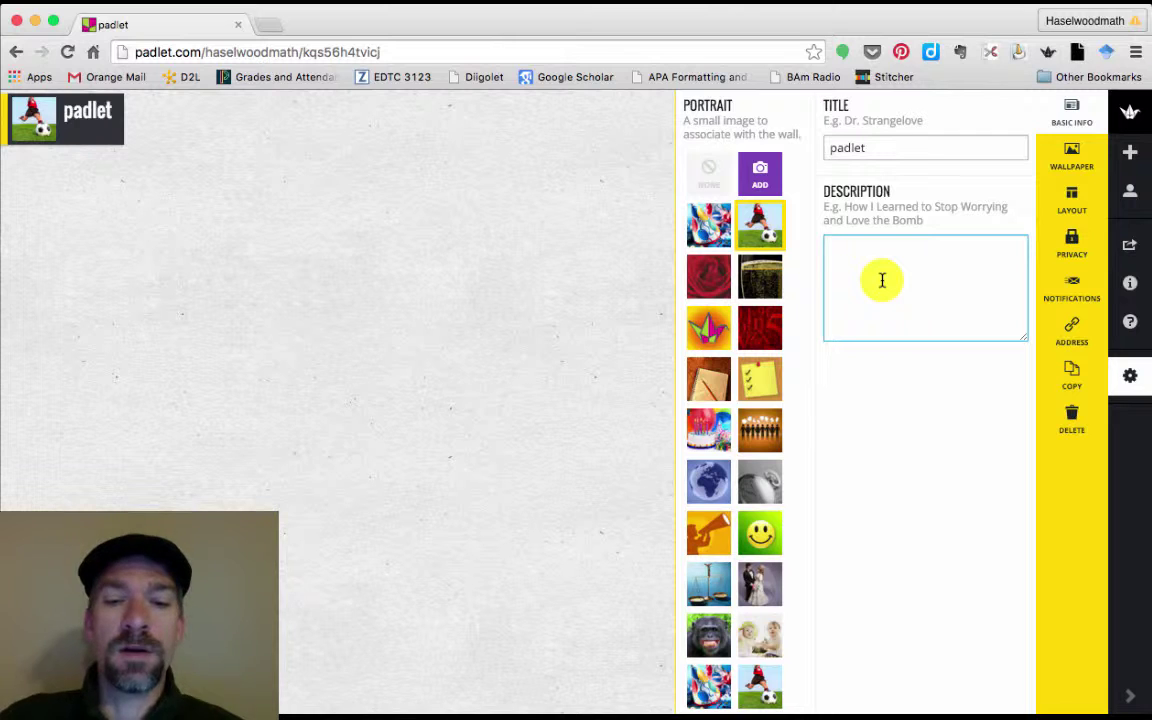
{"action": "type", "text": "how do you use "}
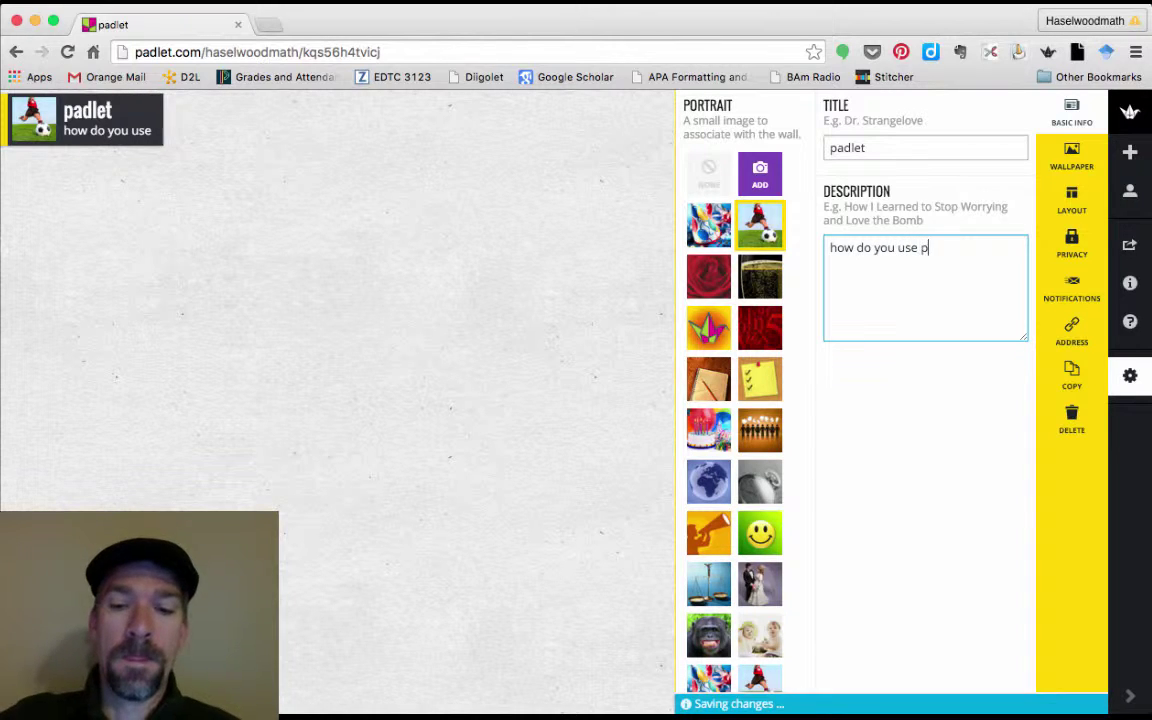
{"action": "type", "text": "padlet"}
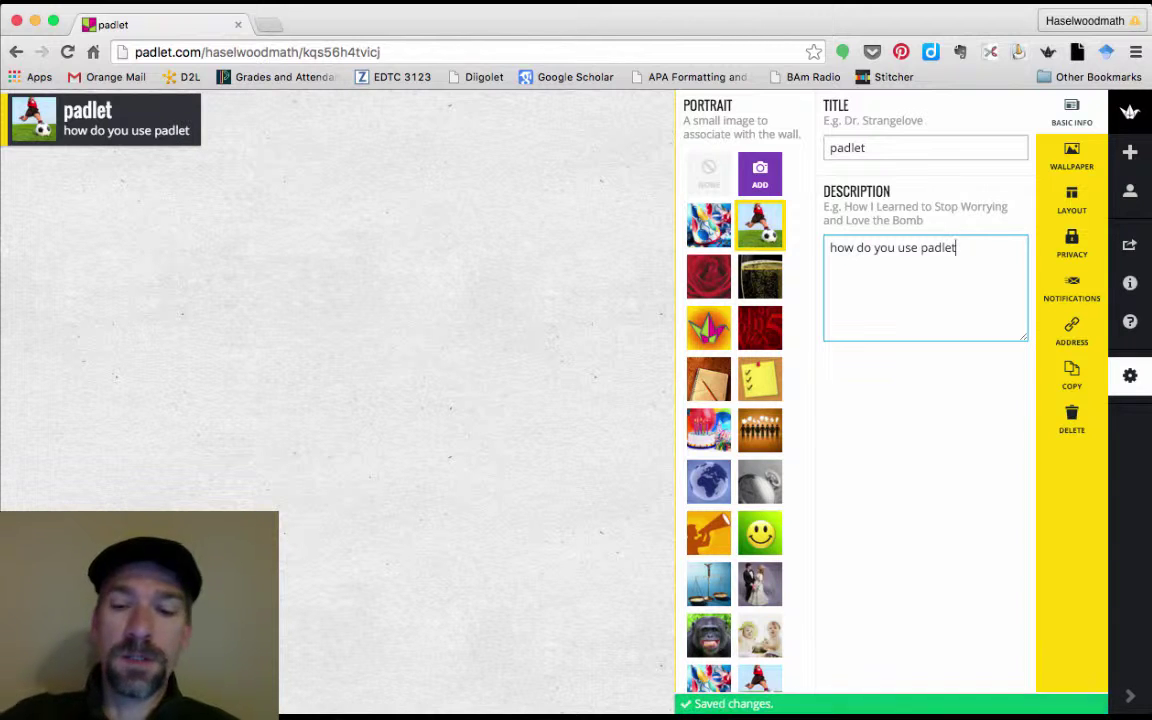
{"action": "type", "text": "?"}
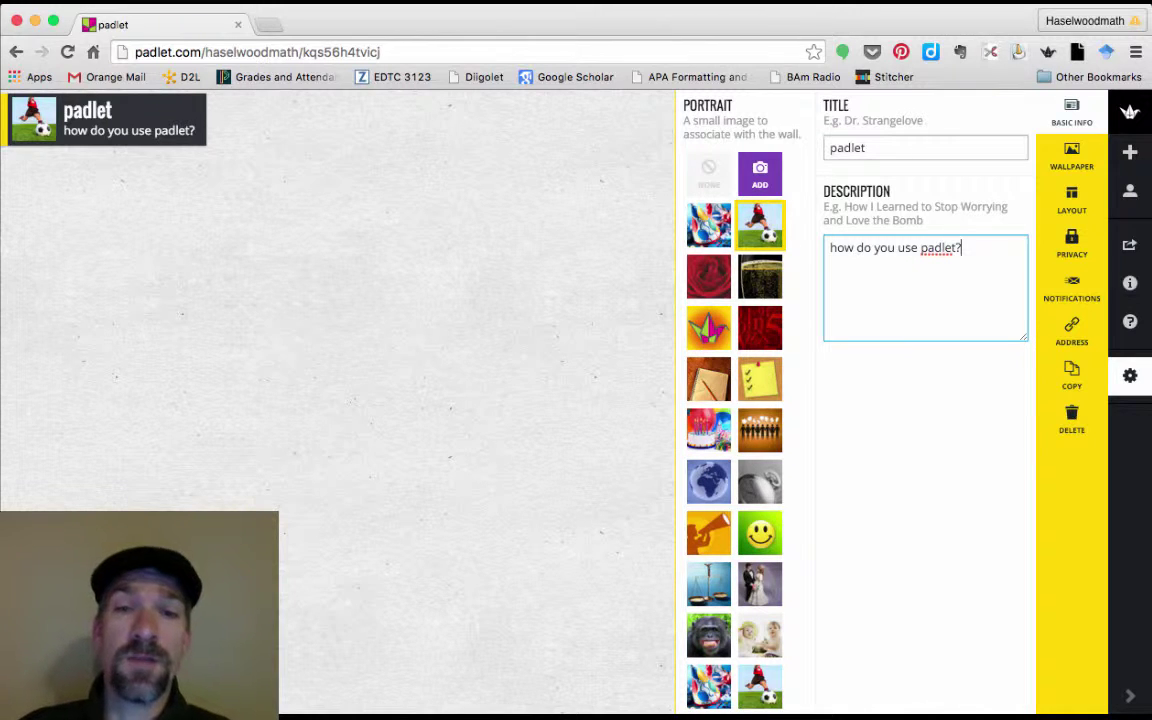
- Preview Leather, Ninja Stars, Notebook, Calendar and My Tasks wallpapers, then settle on Corkboard
{"action": "left_click", "coordinate": [1068, 155]}
{"action": "scroll", "coordinate": [962, 305], "scroll_direction": "down", "scroll_amount": 10}
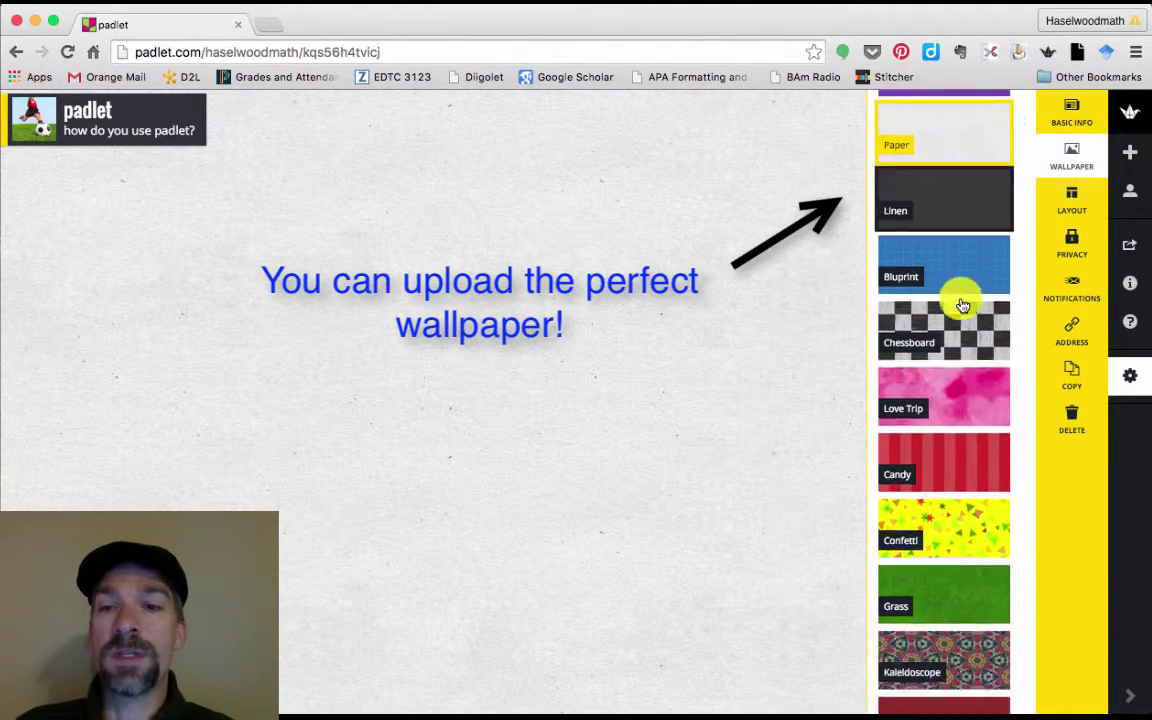
{"action": "scroll", "coordinate": [962, 305], "scroll_direction": "down", "scroll_amount": 1}
{"action": "left_click", "coordinate": [957, 318]}
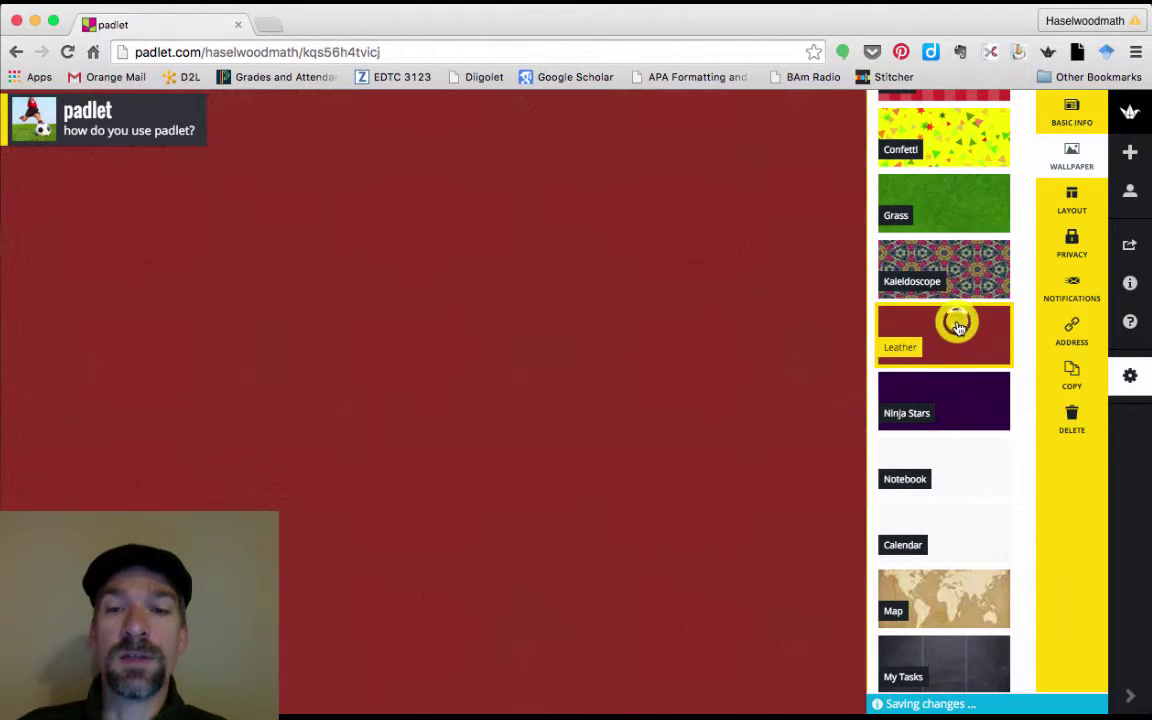
{"action": "left_click", "coordinate": [951, 396]}
{"action": "left_click", "coordinate": [950, 455]}
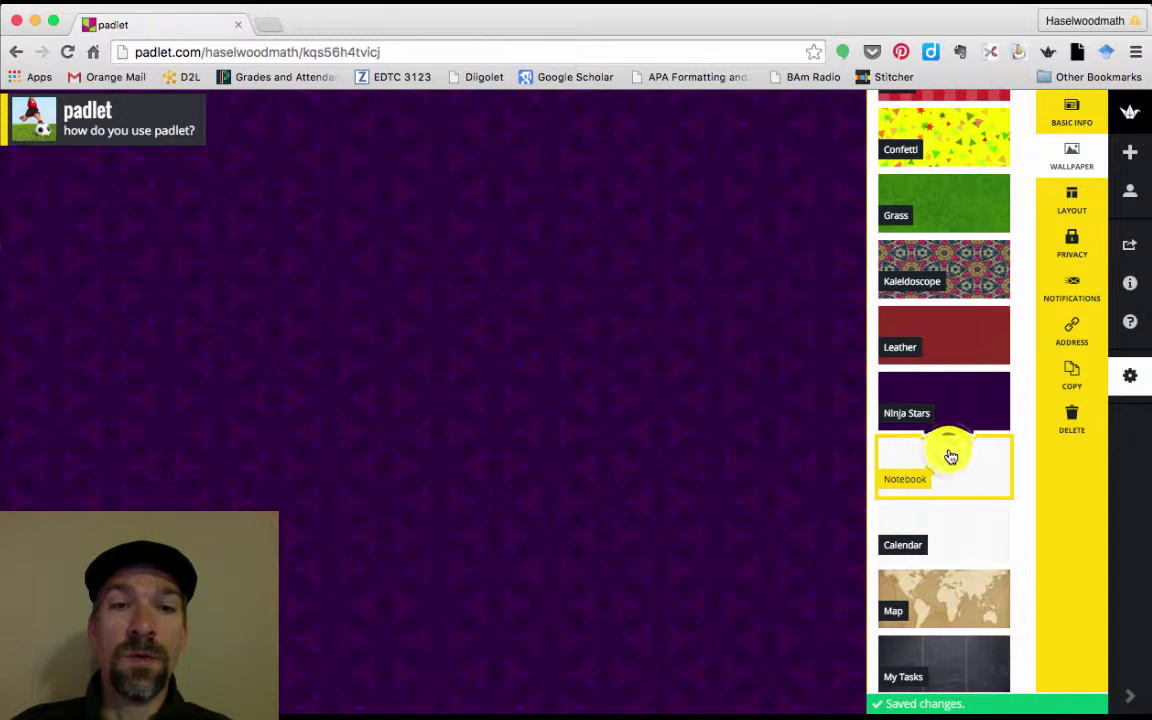
{"action": "left_click", "coordinate": [962, 540]}
{"action": "scroll", "coordinate": [964, 548], "scroll_direction": "down", "scroll_amount": 1}
{"action": "left_click", "coordinate": [968, 578]}
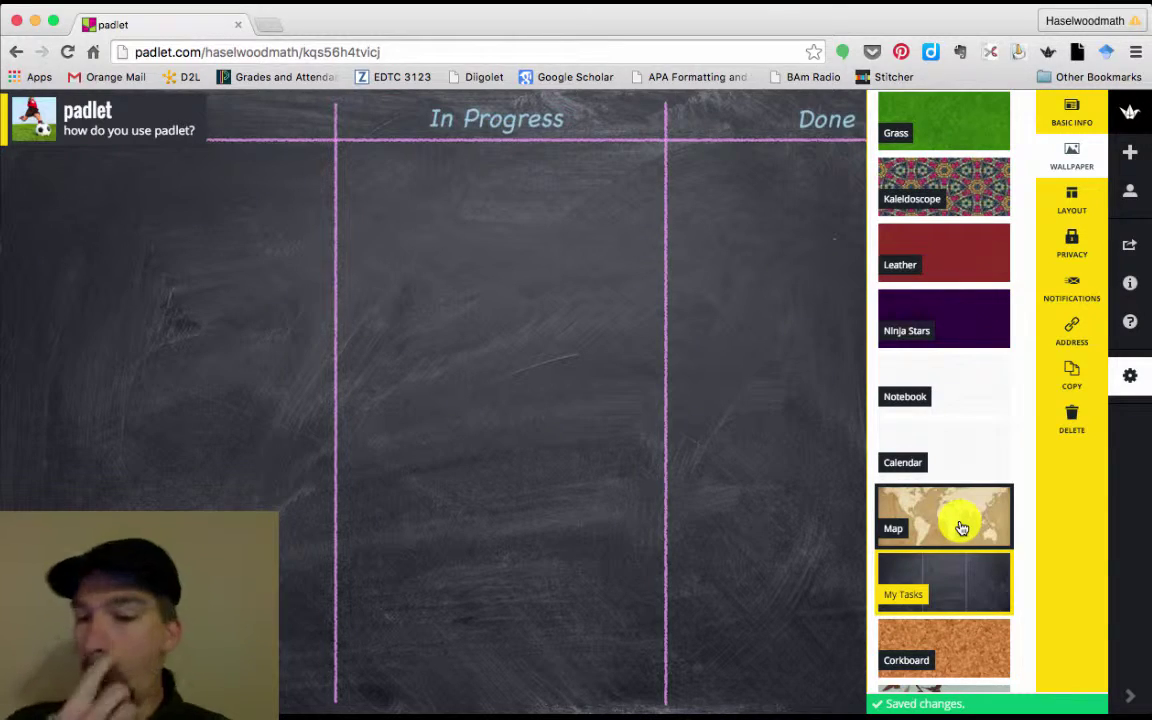
{"action": "left_click", "coordinate": [977, 640]}
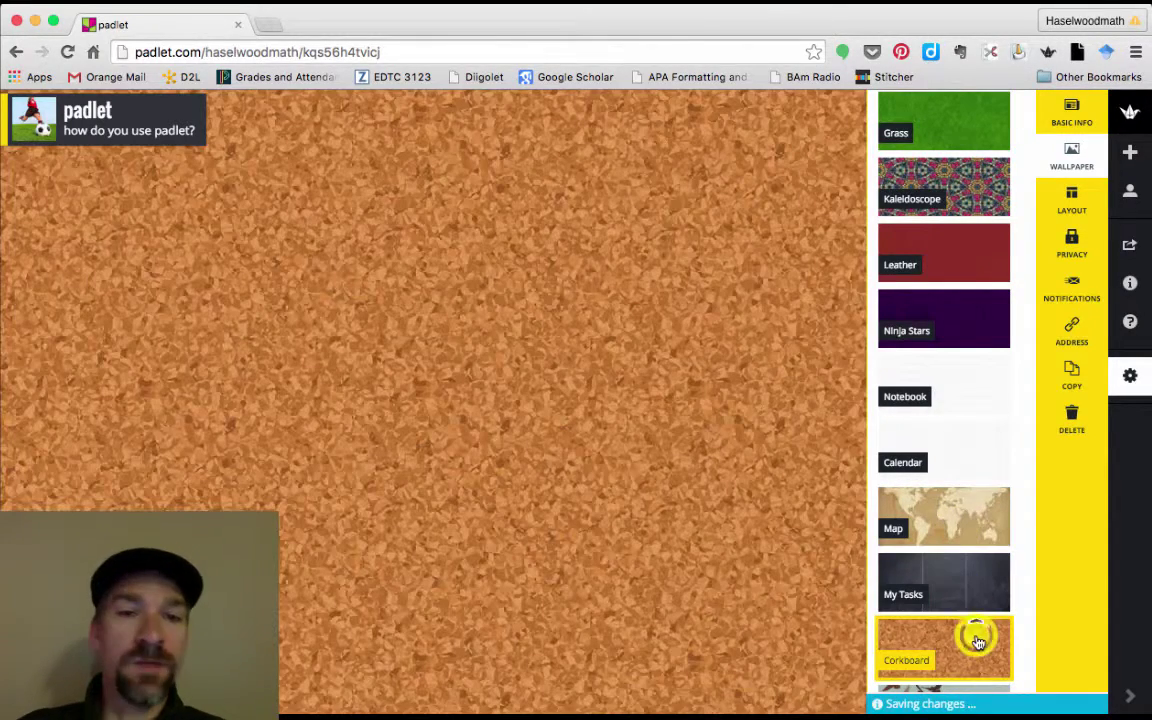
- Try the Stream and Grid layouts, then keep the padlet on Freeform
{"action": "left_click", "coordinate": [1075, 204]}
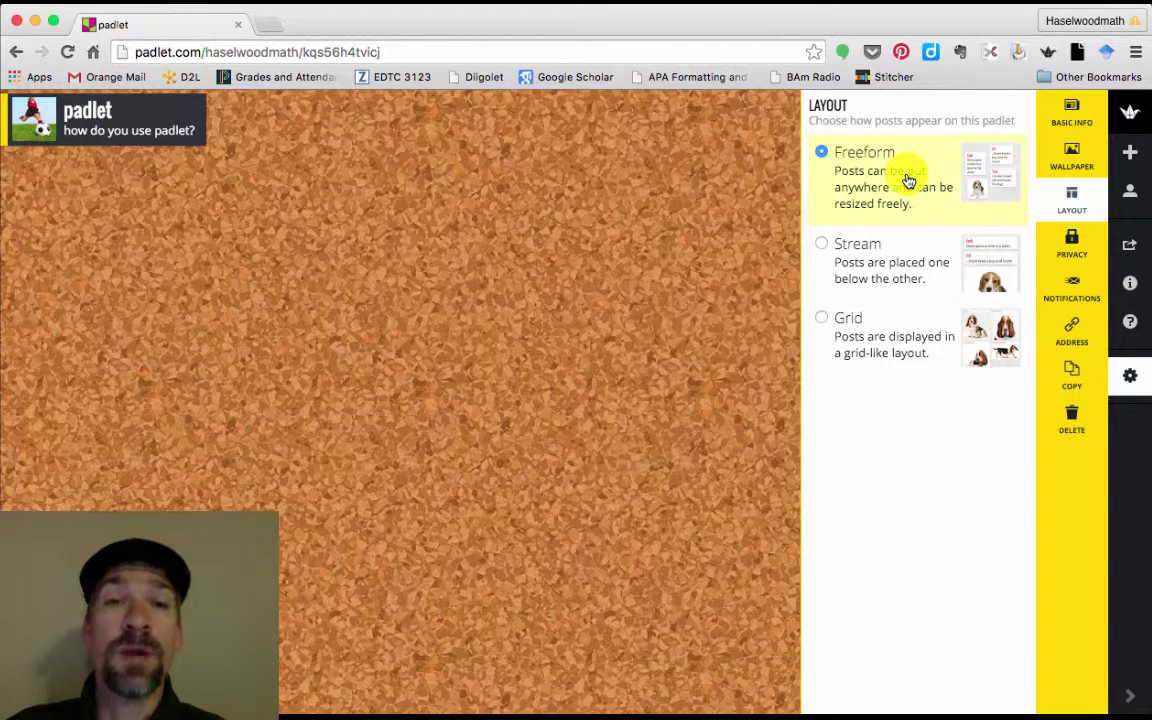
{"action": "left_click", "coordinate": [898, 262]}
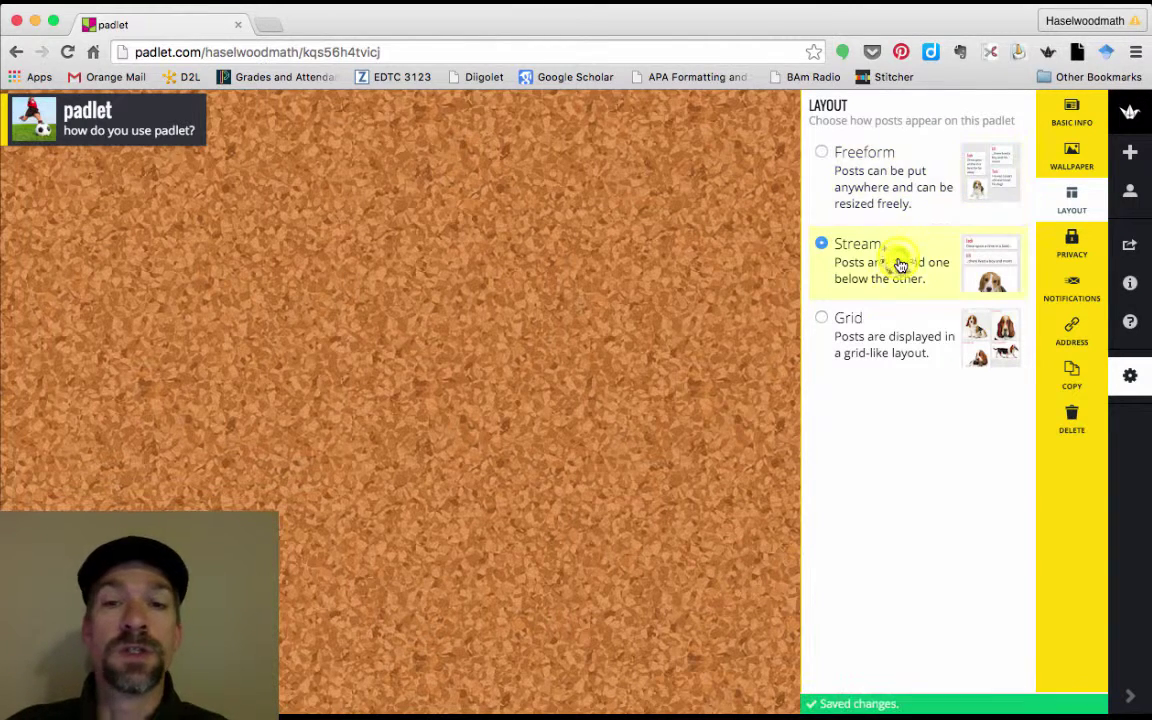
{"action": "left_click", "coordinate": [897, 347]}
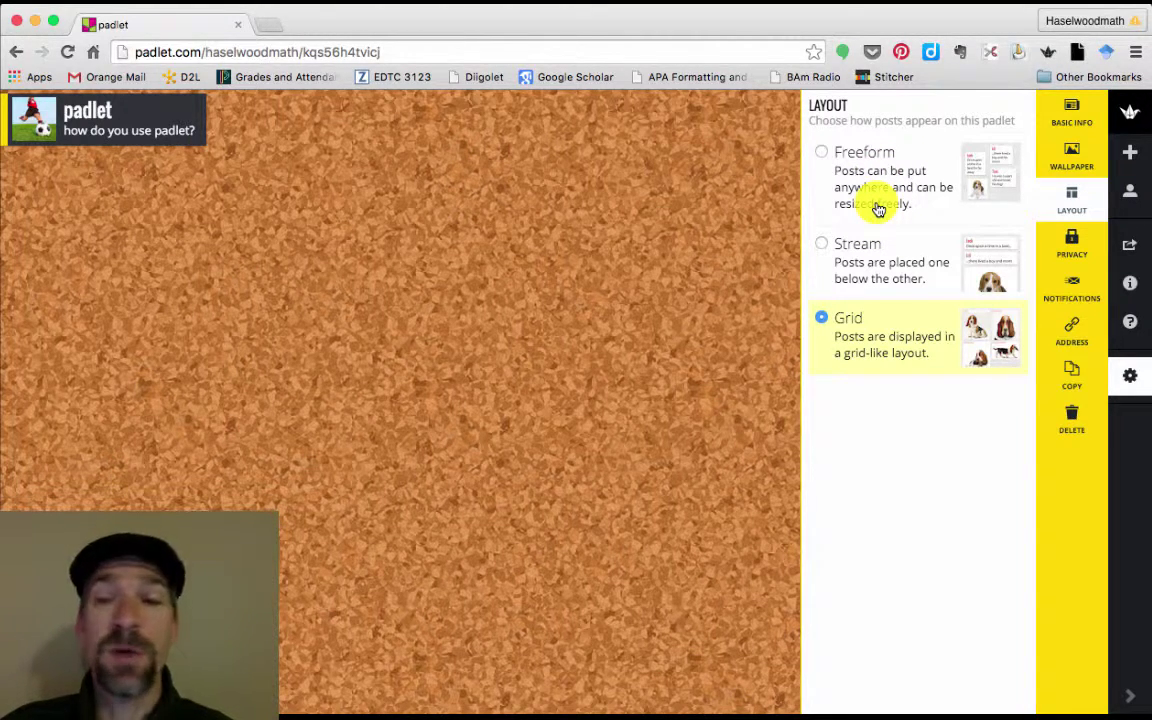
{"action": "left_click", "coordinate": [874, 194]}
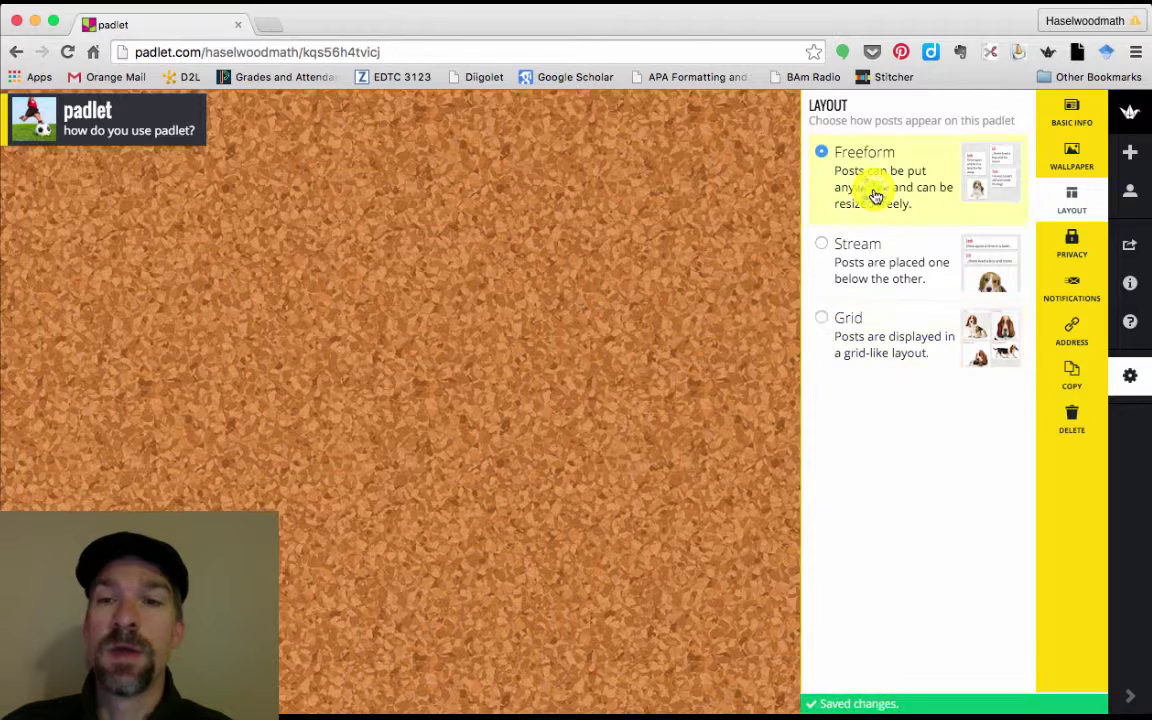
- Set privacy to Totally Public, with public visitors limited to Can View
{"action": "left_click", "coordinate": [1055, 256]}
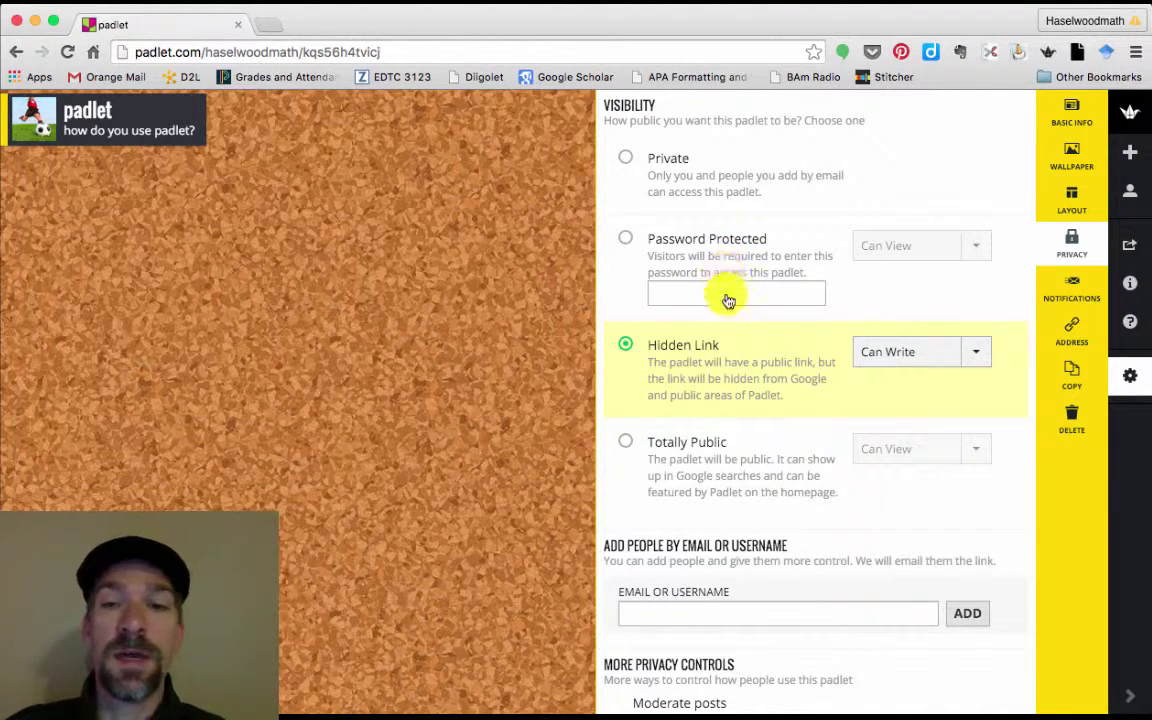
{"action": "left_click", "coordinate": [626, 442]}
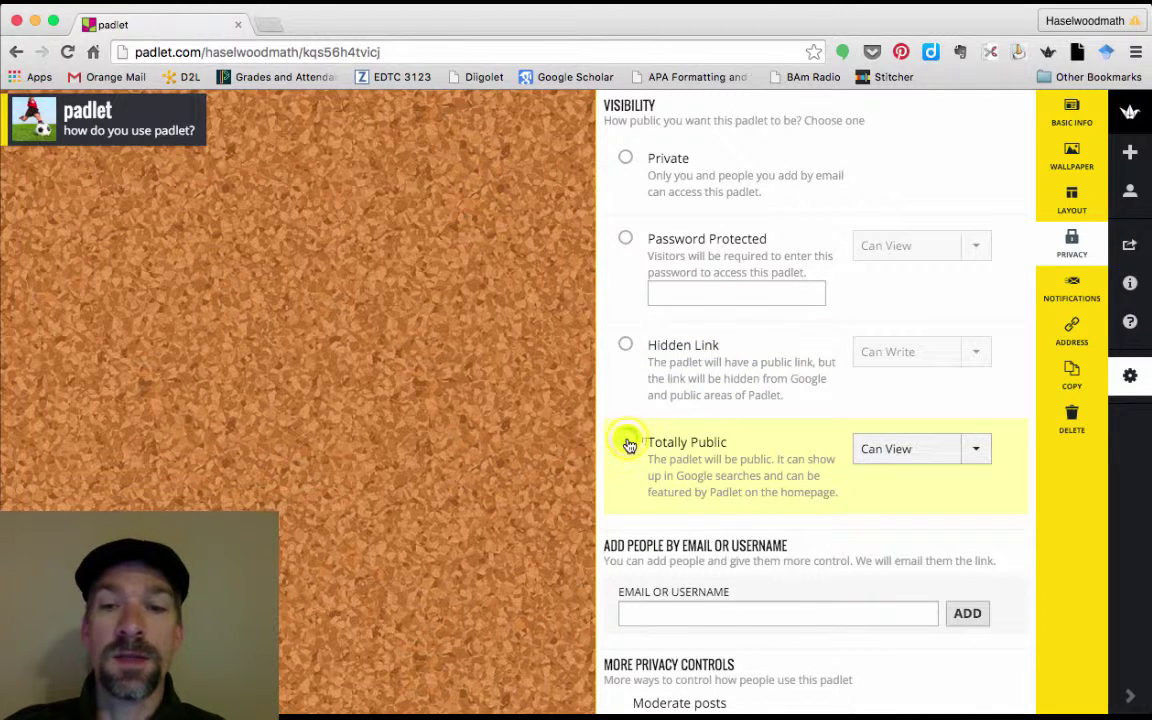
{"action": "left_click", "coordinate": [976, 450]}
{"action": "left_click", "coordinate": [977, 451]}
{"action": "scroll", "coordinate": [977, 451], "scroll_direction": "down", "scroll_amount": 2}
{"action": "scroll", "coordinate": [977, 451], "scroll_direction": "down", "scroll_amount": 2}
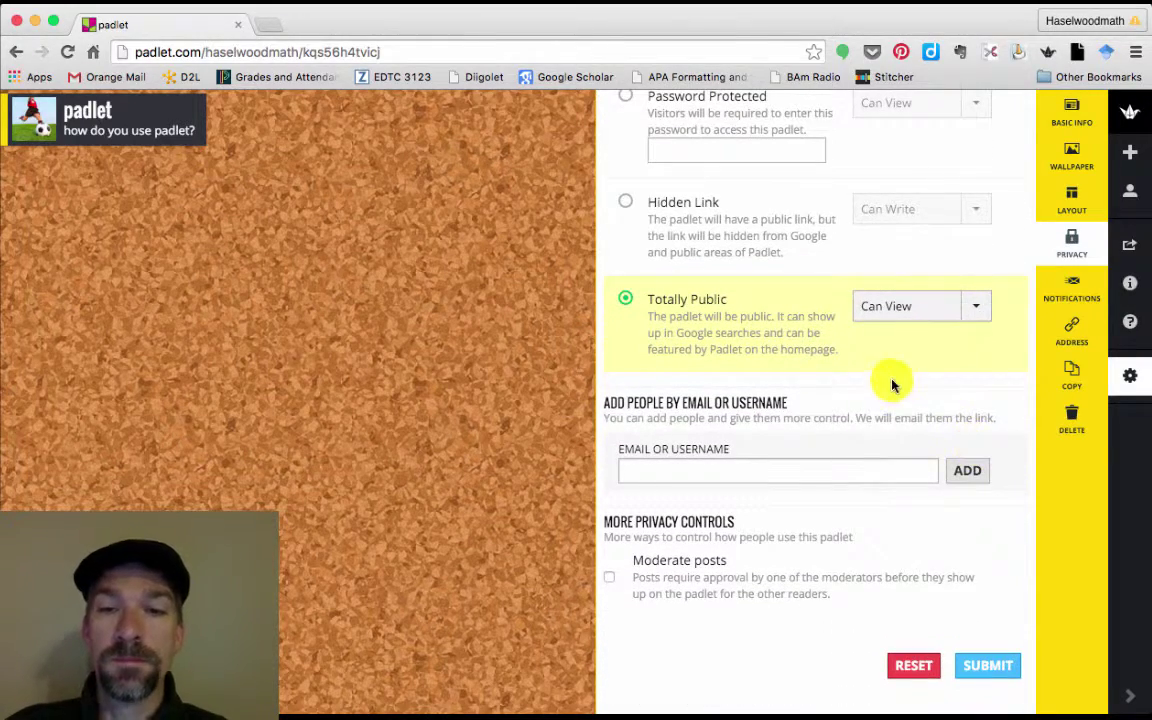
{"action": "scroll", "coordinate": [893, 385], "scroll_direction": "up", "scroll_amount": 1}
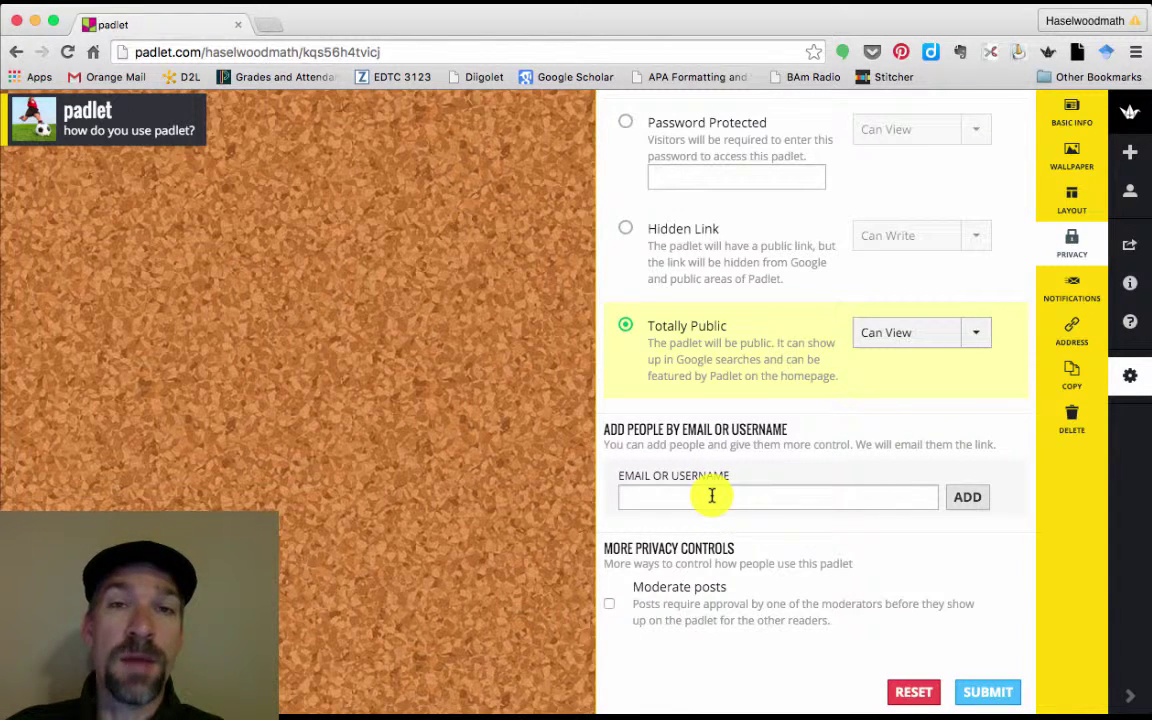
{"action": "scroll", "coordinate": [740, 597], "scroll_direction": "down", "scroll_amount": 1}
{"action": "scroll", "coordinate": [740, 597], "scroll_direction": "up", "scroll_amount": 2}
{"action": "scroll", "coordinate": [740, 595], "scroll_direction": "up", "scroll_amount": 3}
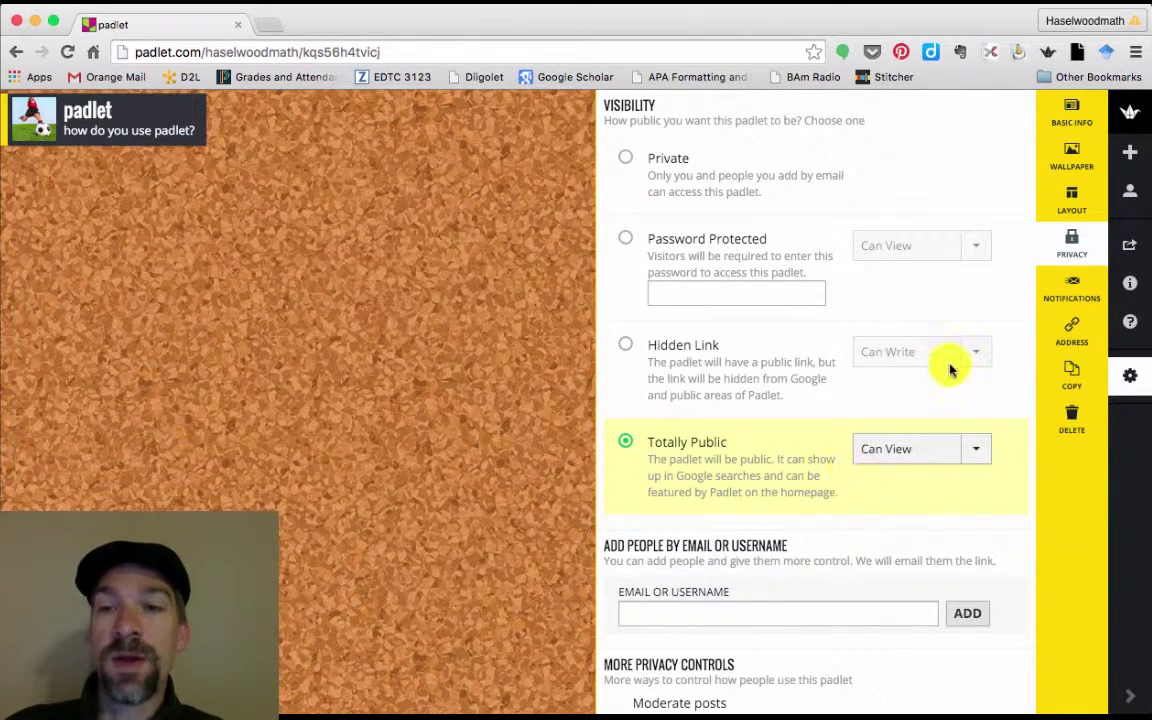
- In the Address settings, choose 'Pick a padlet.com address' for the padlet
{"action": "left_click", "coordinate": [1073, 292]}
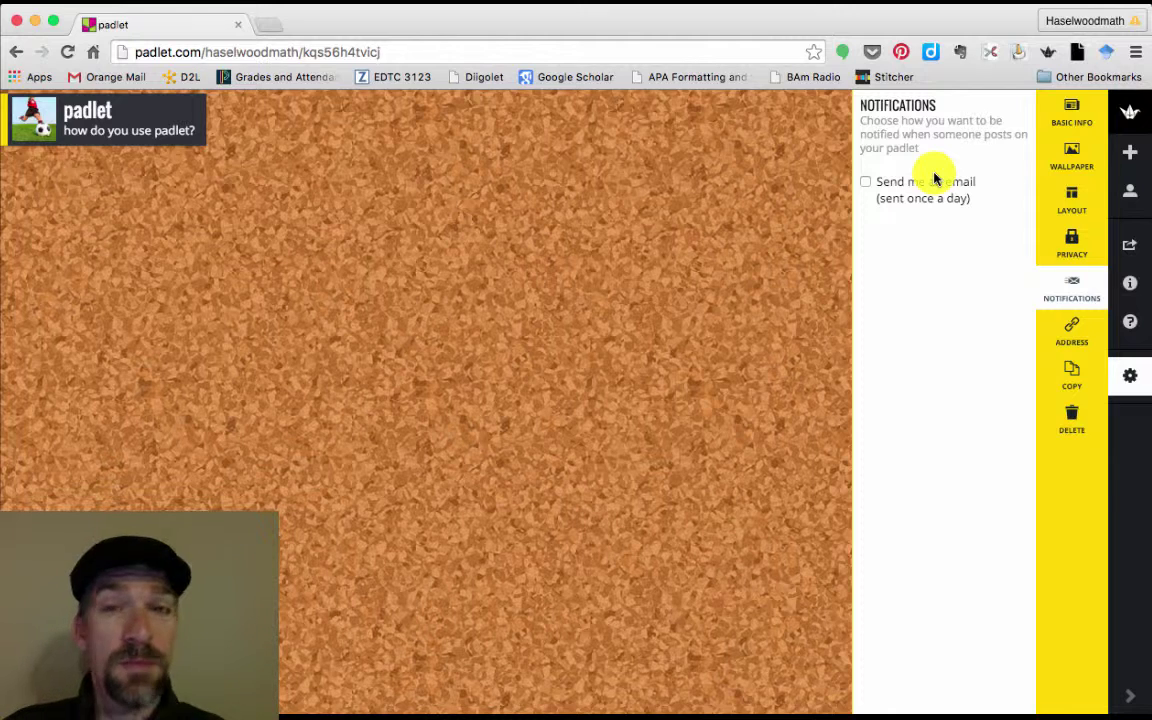
{"action": "left_click", "coordinate": [1061, 334]}
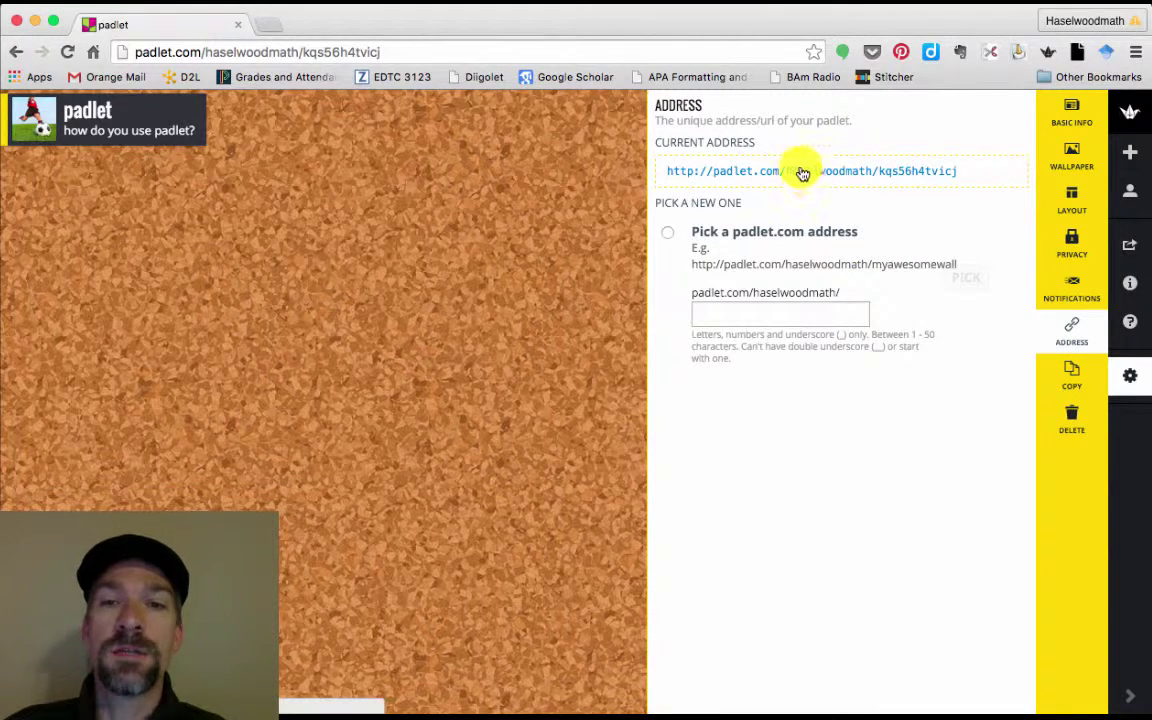
{"action": "left_click", "coordinate": [783, 312]}
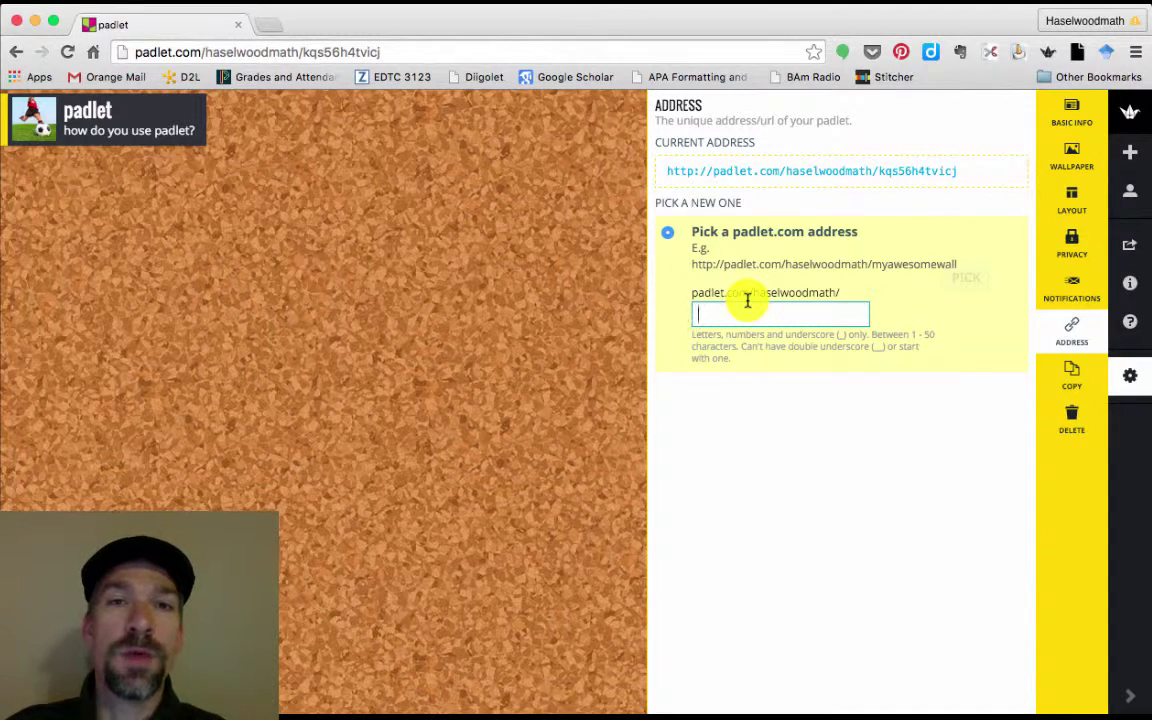
- Look at the Copy options, then close the settings panel to show the corkboard
{"action": "left_click", "coordinate": [1062, 387]}
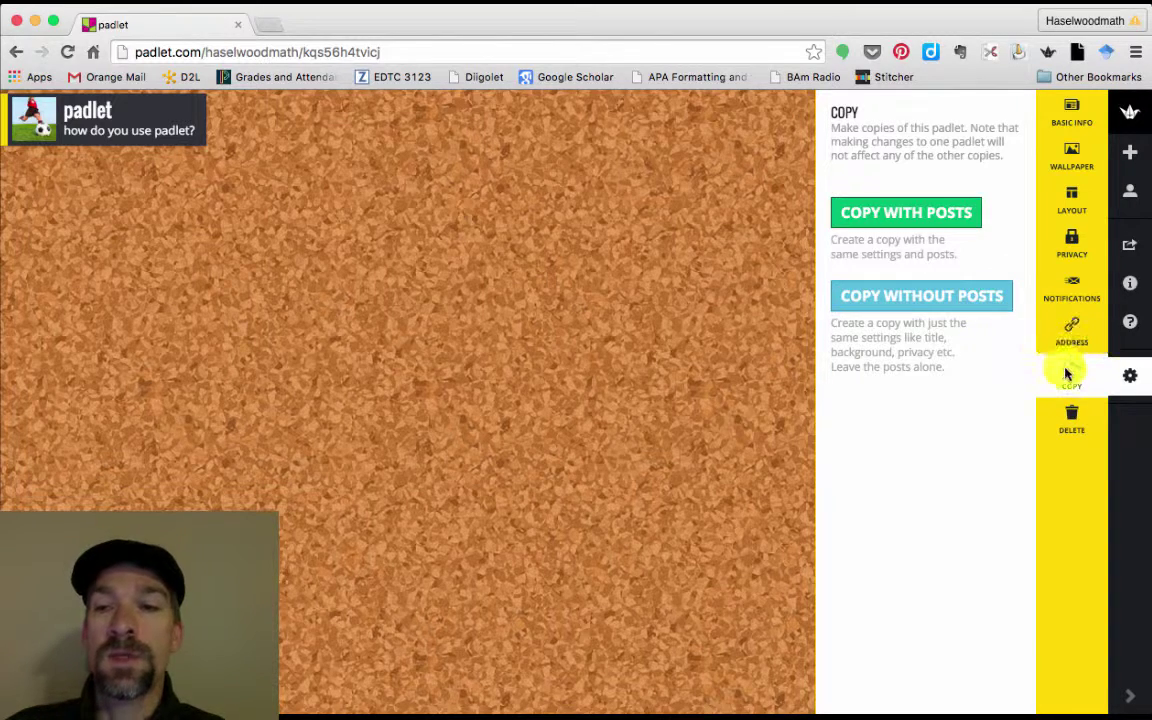
{"action": "left_click", "coordinate": [1133, 386]}
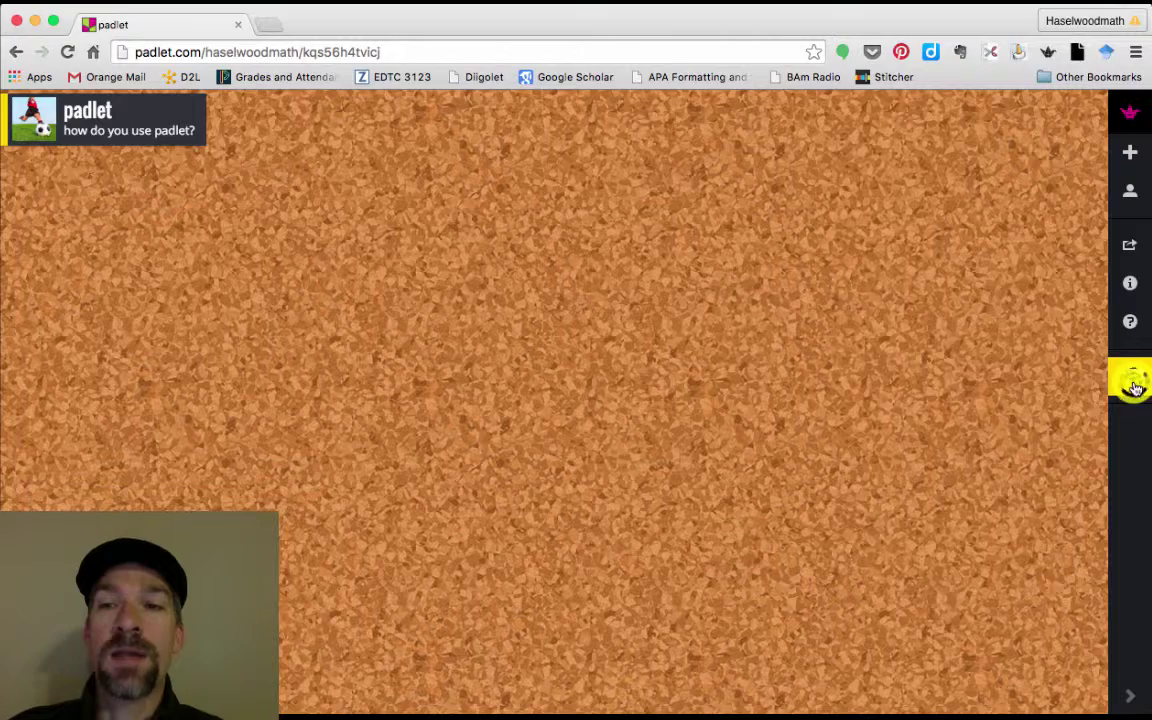
- Browse the share, embed and QR options, then show the info panel: 0 posts, created Nov 18 2015
{"action": "left_click", "coordinate": [1128, 245]}
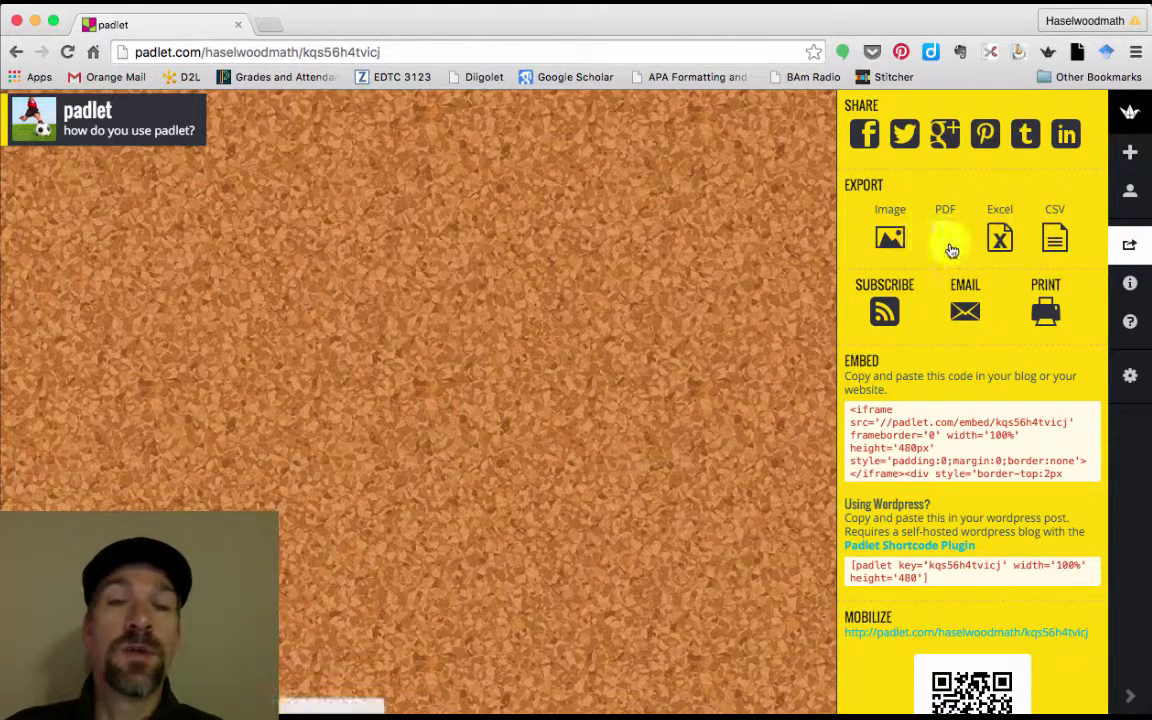
{"action": "scroll", "coordinate": [984, 424], "scroll_direction": "down", "scroll_amount": 3}
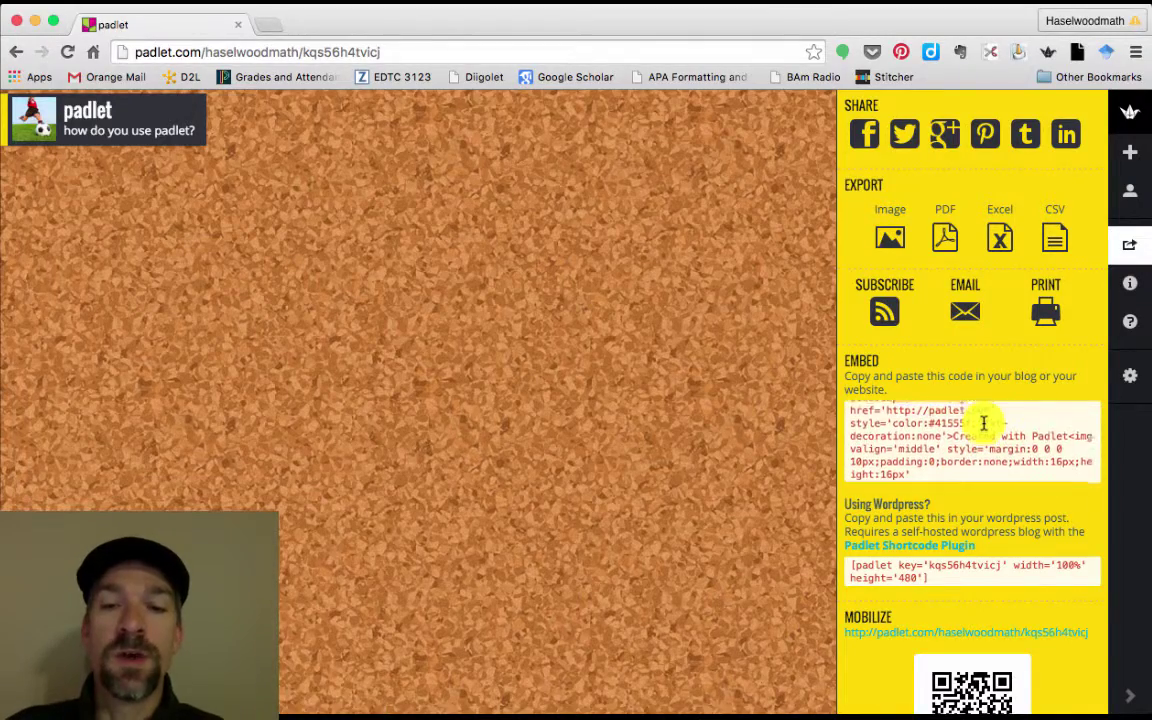
{"action": "scroll", "coordinate": [1052, 658], "scroll_direction": "down", "scroll_amount": 2}
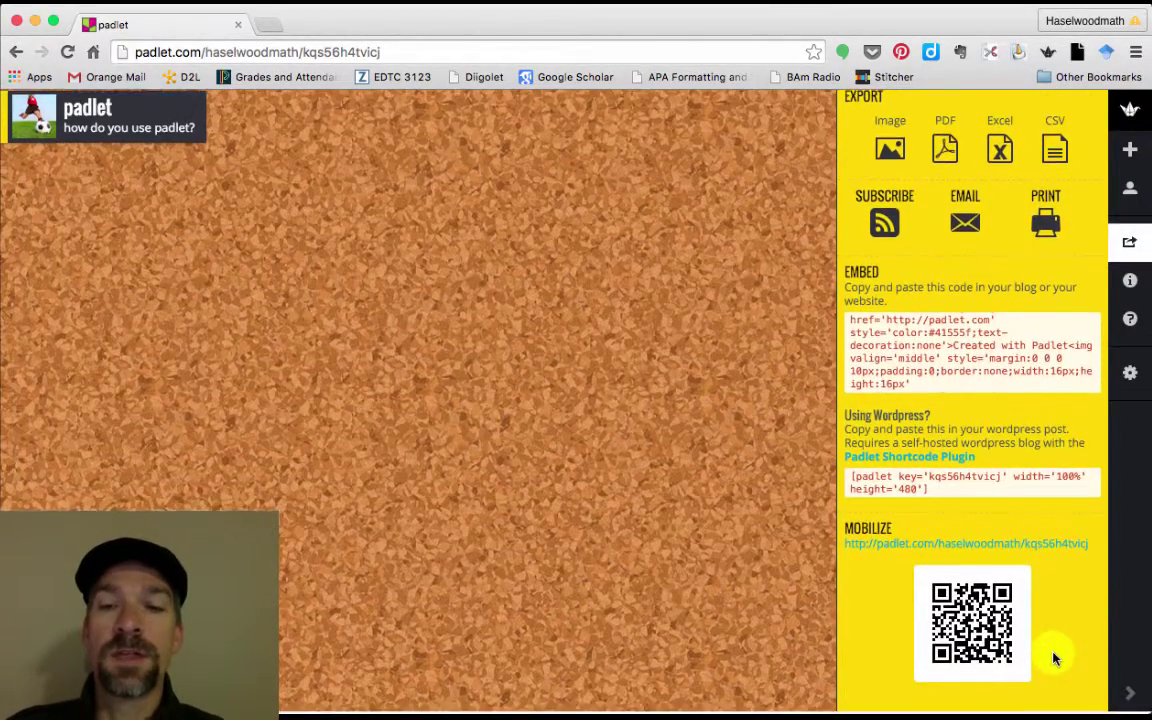
{"action": "scroll", "coordinate": [1055, 658], "scroll_direction": "up", "scroll_amount": 1}
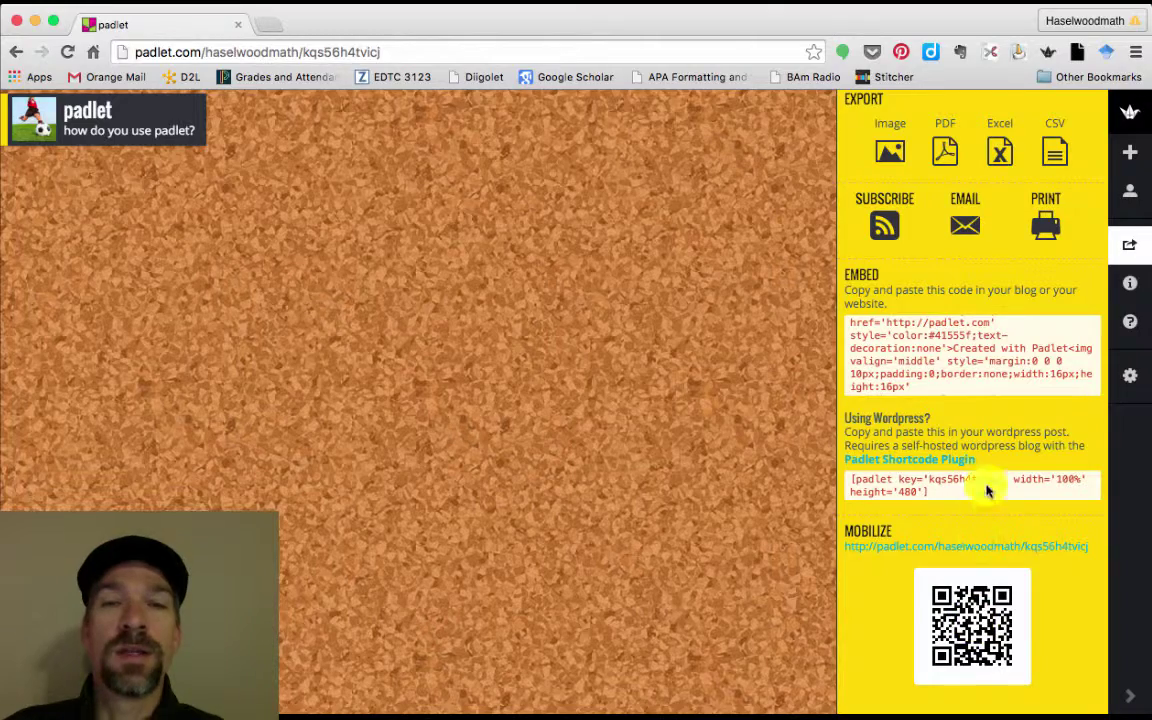
{"action": "left_click", "coordinate": [1128, 287]}
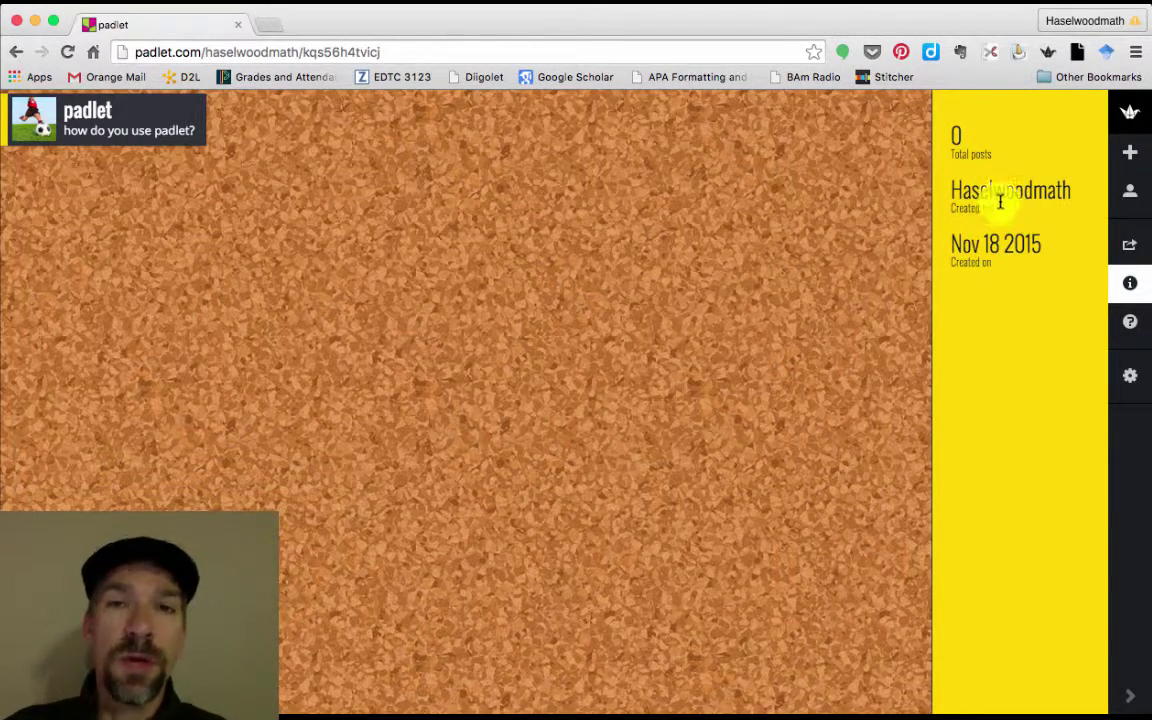
- Read through the Get Help FAQs on posting, formatting and sharing, then close them
{"action": "left_click", "coordinate": [1128, 322]}
{"action": "scroll", "coordinate": [1046, 375], "scroll_direction": "down", "scroll_amount": 2}
{"action": "scroll", "coordinate": [1046, 375], "scroll_direction": "down", "scroll_amount": 9}
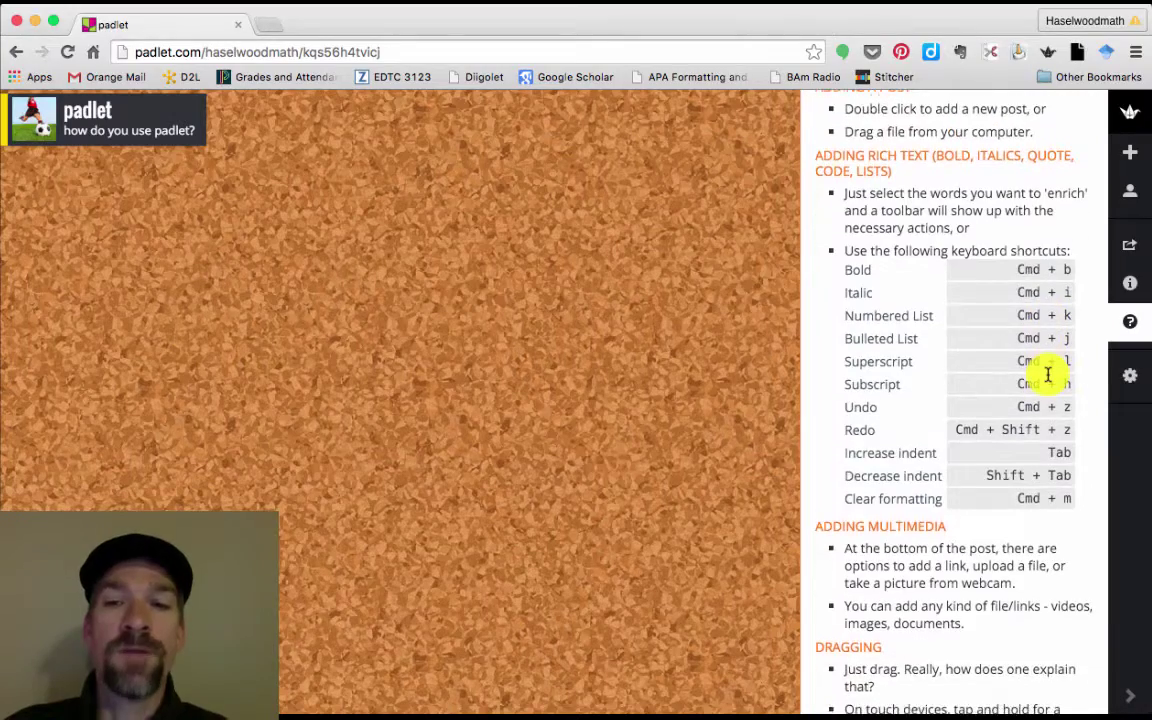
{"action": "scroll", "coordinate": [1047, 374], "scroll_direction": "down", "scroll_amount": 1}
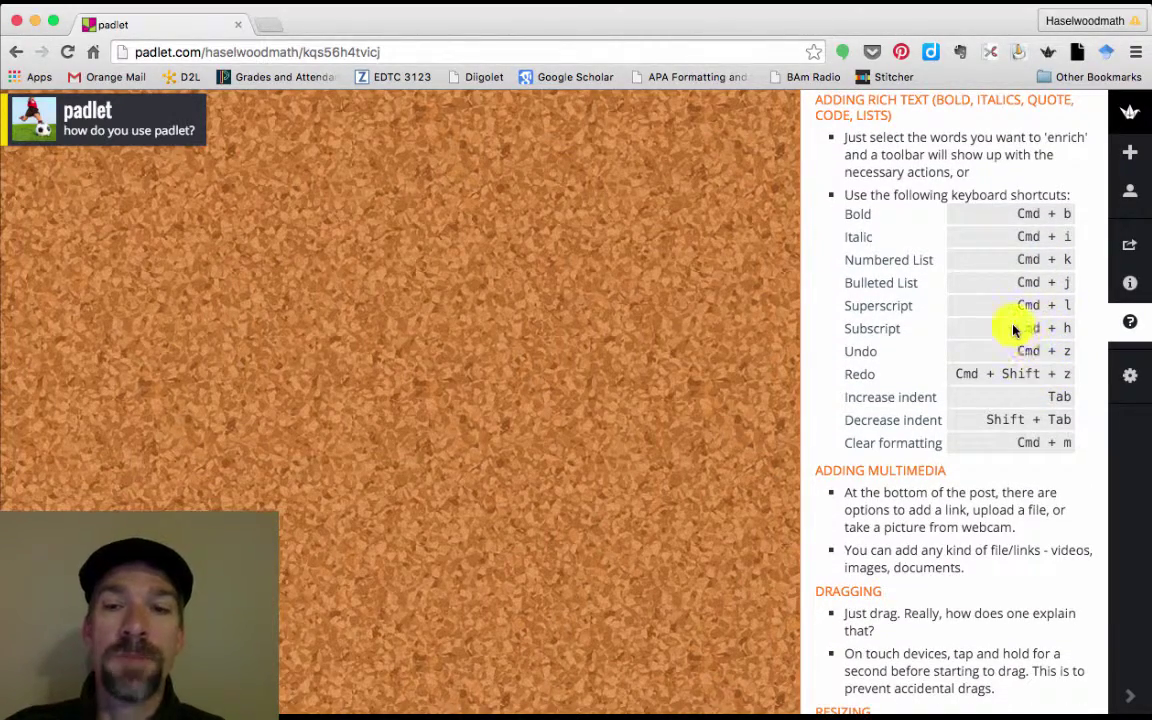
{"action": "scroll", "coordinate": [1012, 330], "scroll_direction": "down", "scroll_amount": 2}
{"action": "scroll", "coordinate": [1012, 330], "scroll_direction": "down", "scroll_amount": 9}
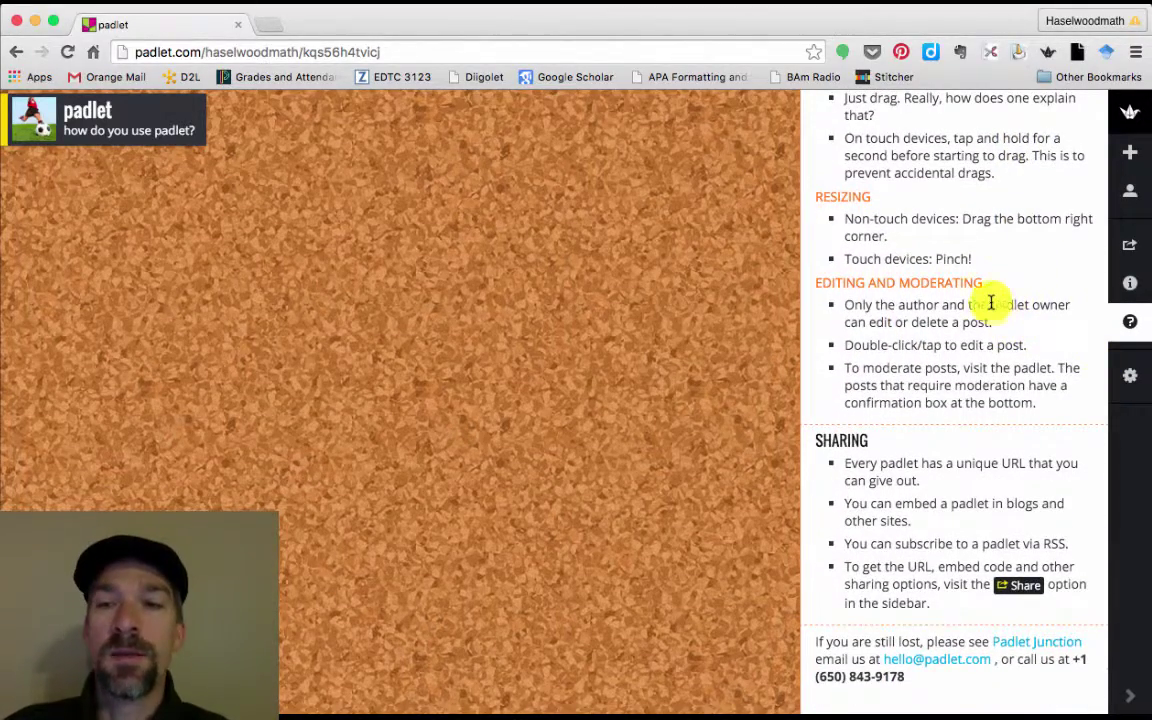
{"action": "left_click", "coordinate": [773, 270]}
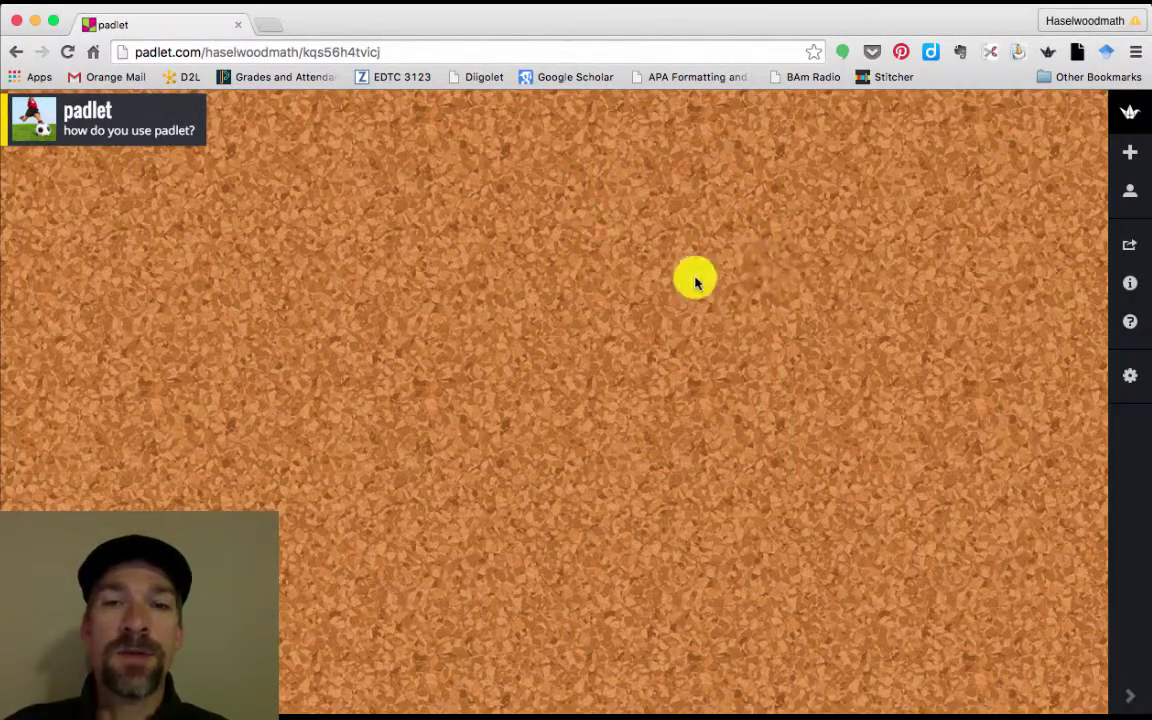
- Double-click near the corkboard's centre to add the wall's first, empty post
{"action": "double_click", "coordinate": [620, 258]}
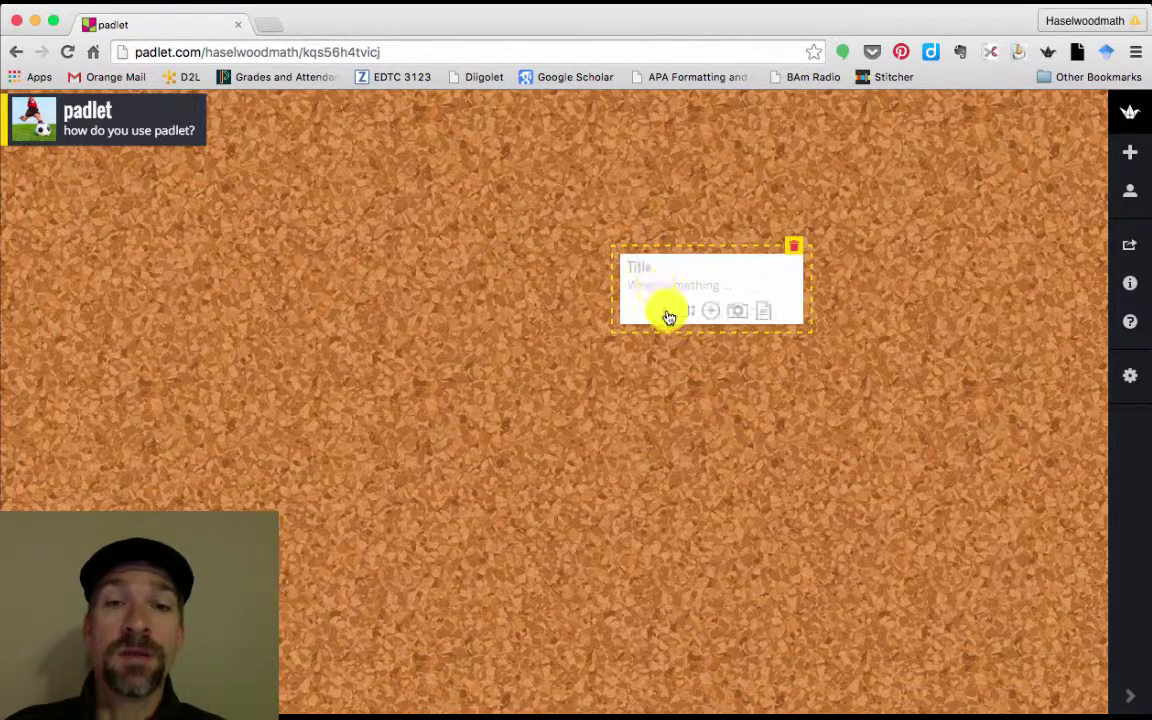